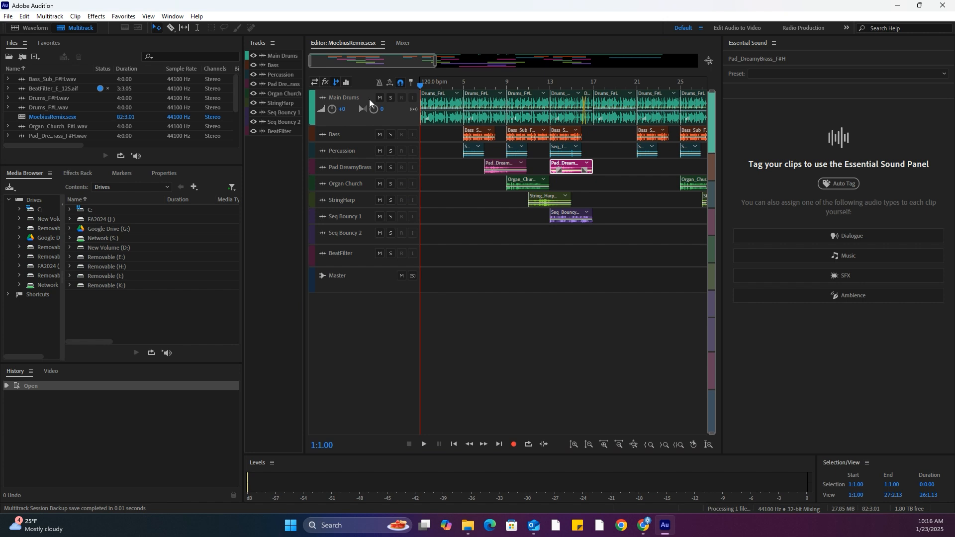
# Solo the Main Drums track, switch the track controls to effects and enlarge the track to show all effect slots.
pyautogui.click(390, 97)
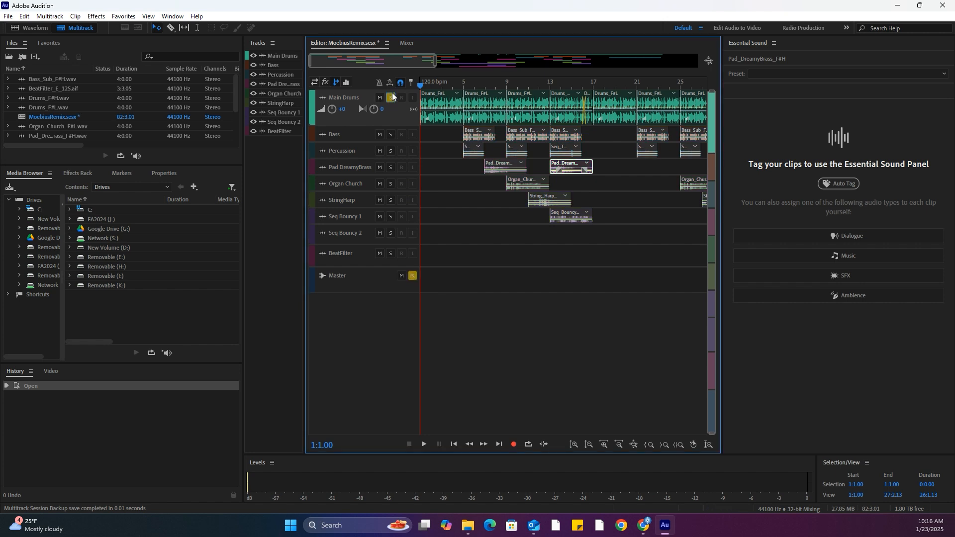
pyautogui.click(324, 81)
pyautogui.moveTo(345, 127); pyautogui.dragTo(355, 301)
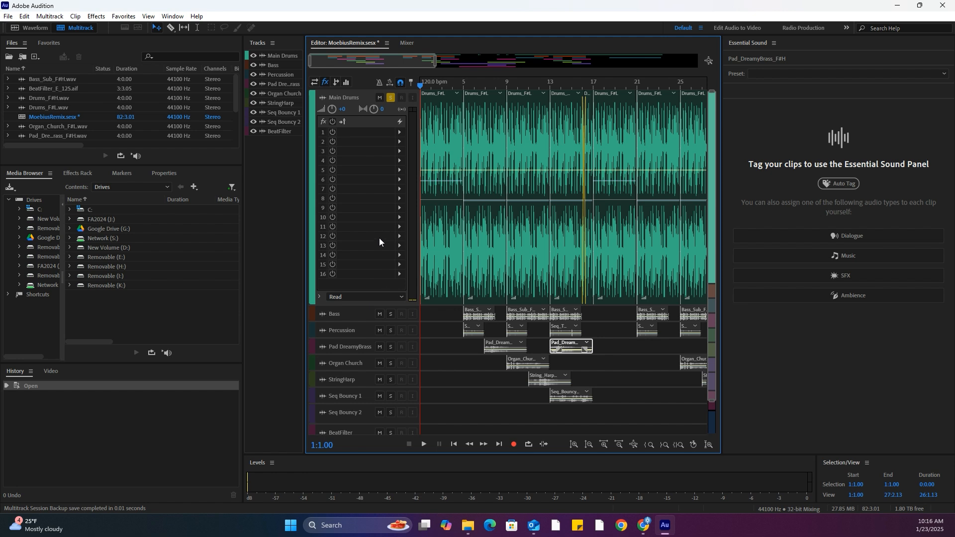
# Add a Convolution Reverb effect to slot 1 of the Main Drums track.
pyautogui.click(399, 132)
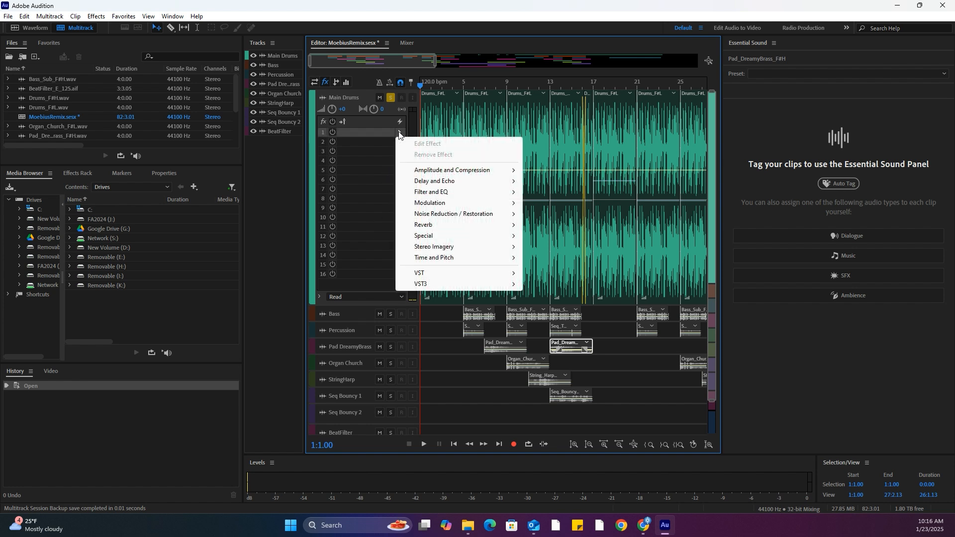
pyautogui.moveTo(470, 225)
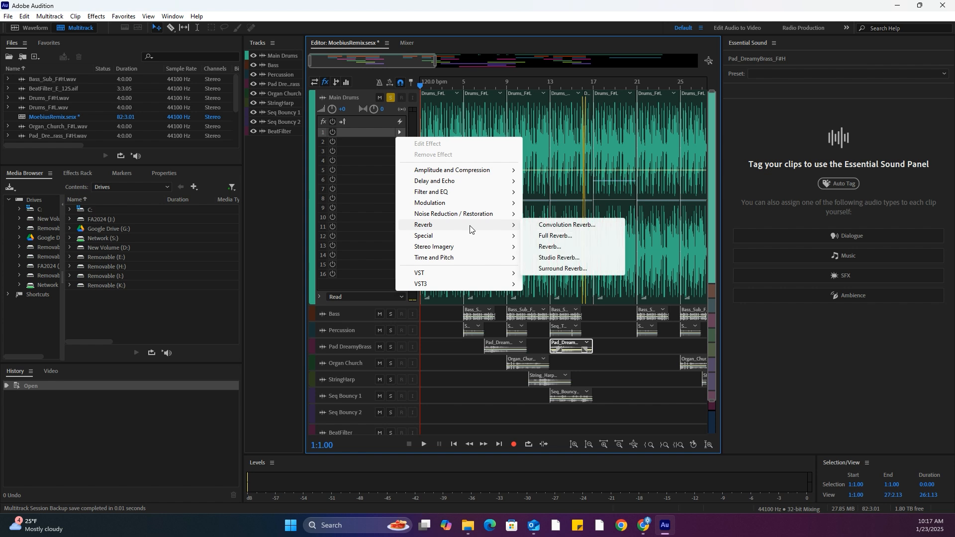
pyautogui.click(538, 225)
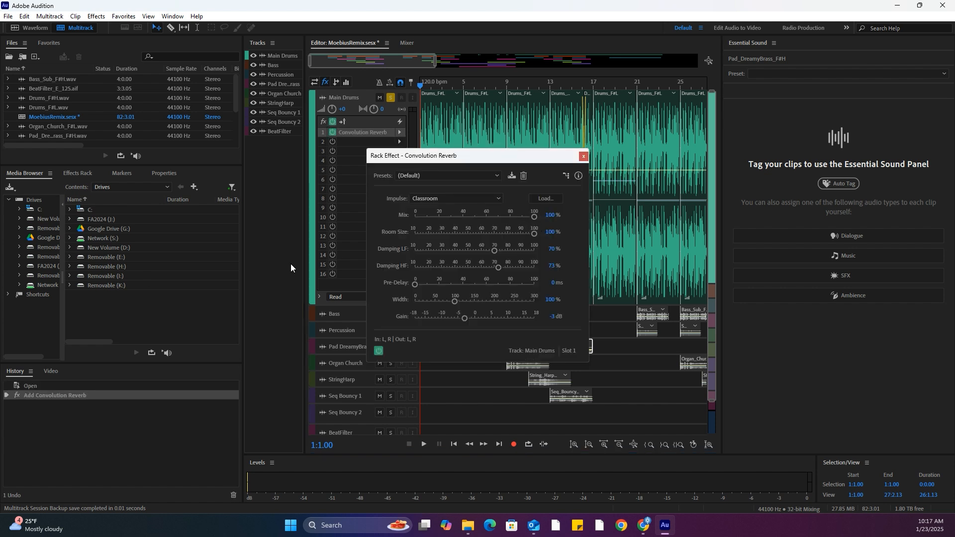
# Set the reverb's impulse to Massive Cavern and its width to 300%, lower the mix slightly, and close the effect settings.
pyautogui.click(440, 198)
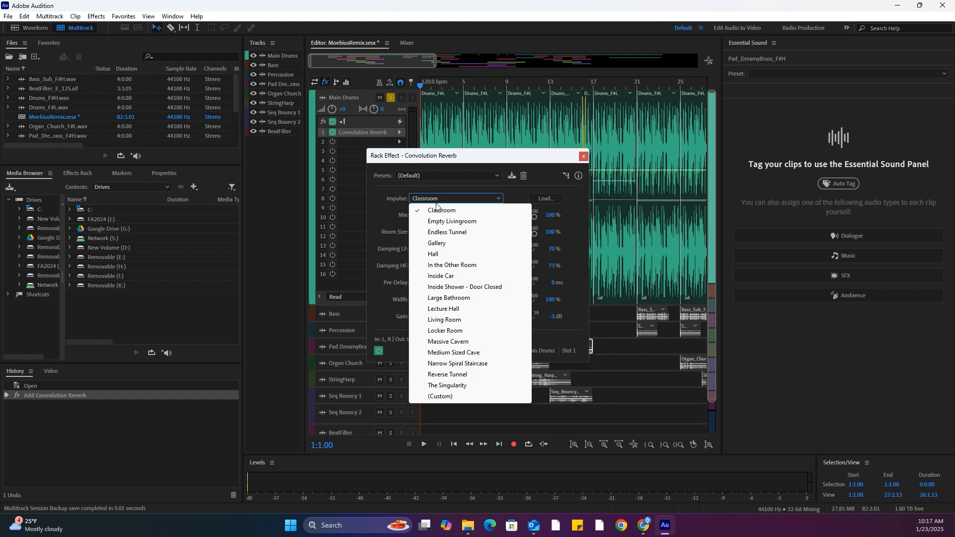
pyautogui.click(473, 341)
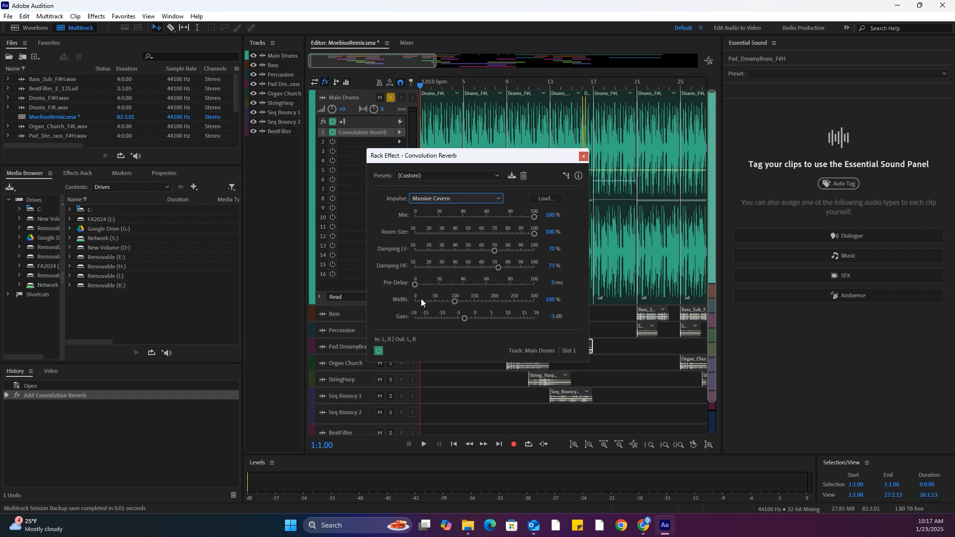
pyautogui.moveTo(455, 302); pyautogui.dragTo(482, 302)
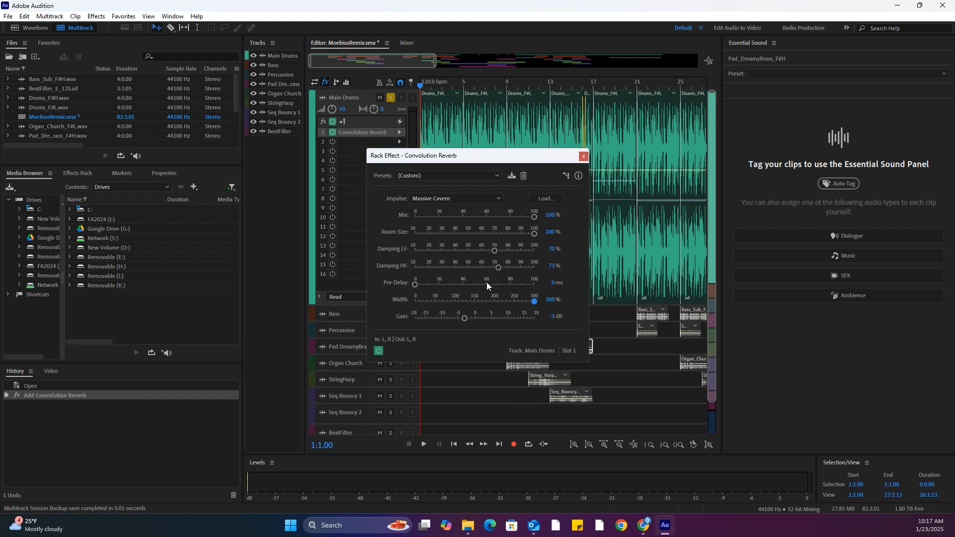
pyautogui.moveTo(534, 217); pyautogui.dragTo(511, 218)
pyautogui.click(582, 157)
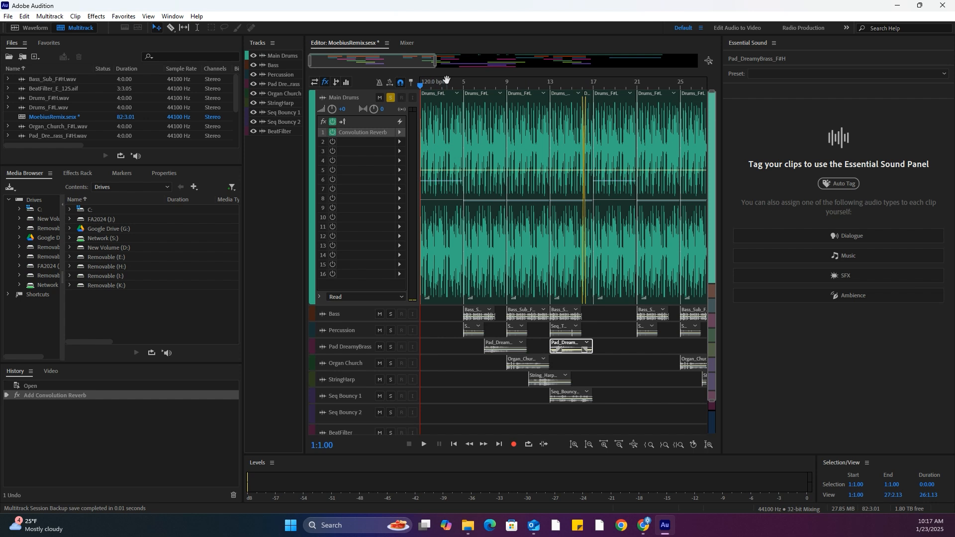
# Turn on loop playback and audition the soloed Main Drums with the reverb from about bar 3, stopping after bar 5.
pyautogui.moveTo(461, 85); pyautogui.dragTo(442, 87)
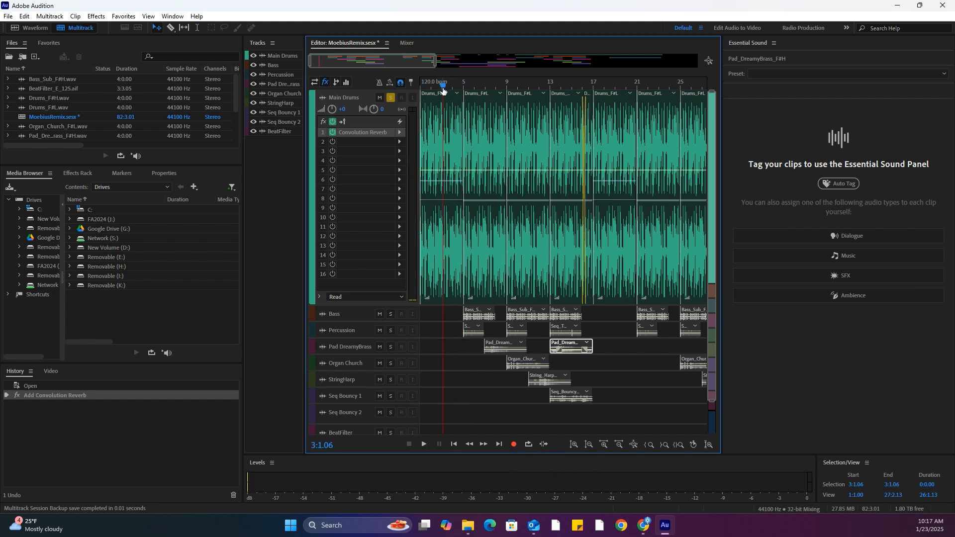
pyautogui.click(422, 317)
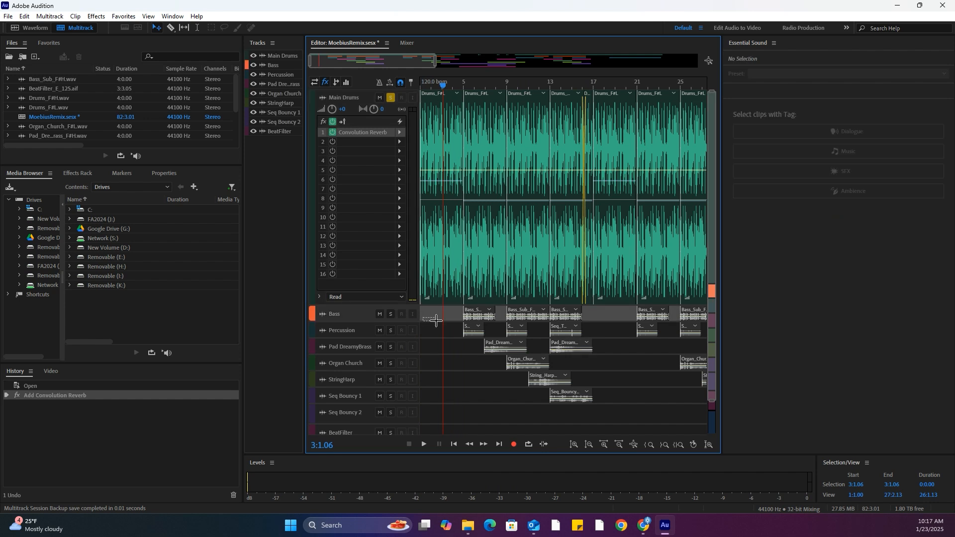
pyautogui.moveTo(459, 369); pyautogui.dragTo(397, 178)
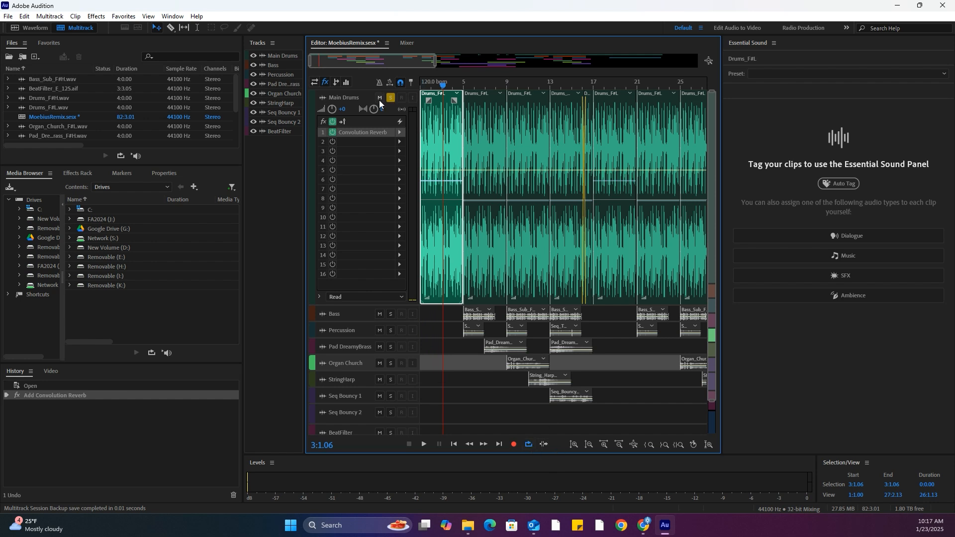
pyautogui.click(422, 443)
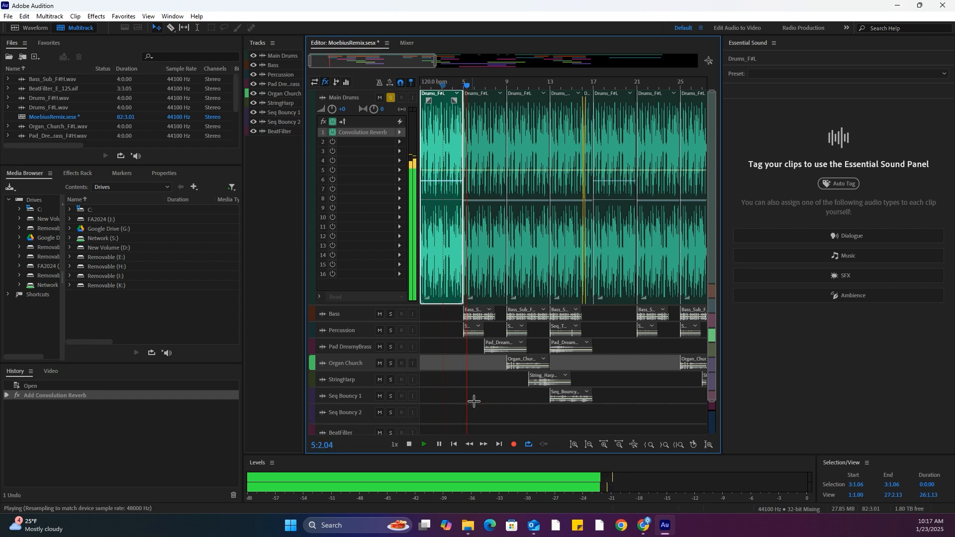
pyautogui.press('space')
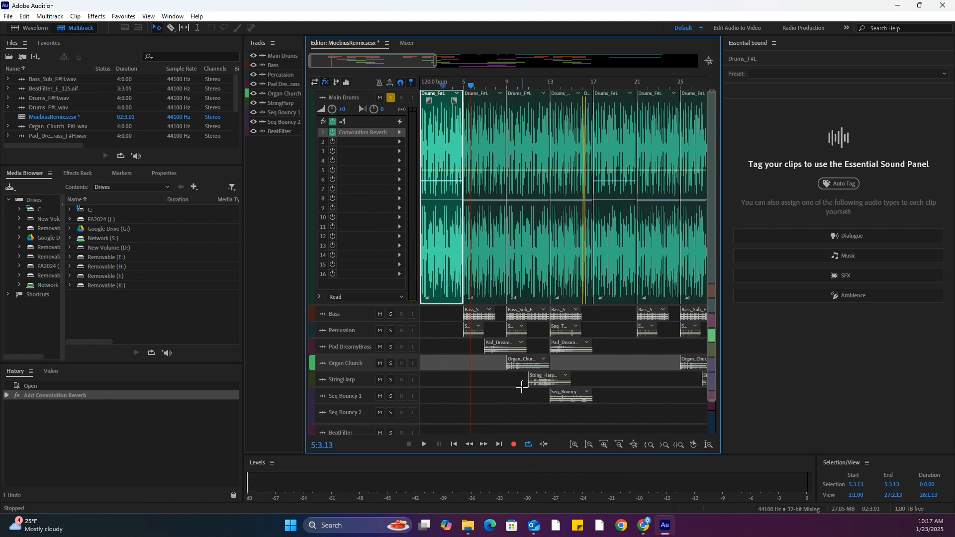
pyautogui.click(478, 344)
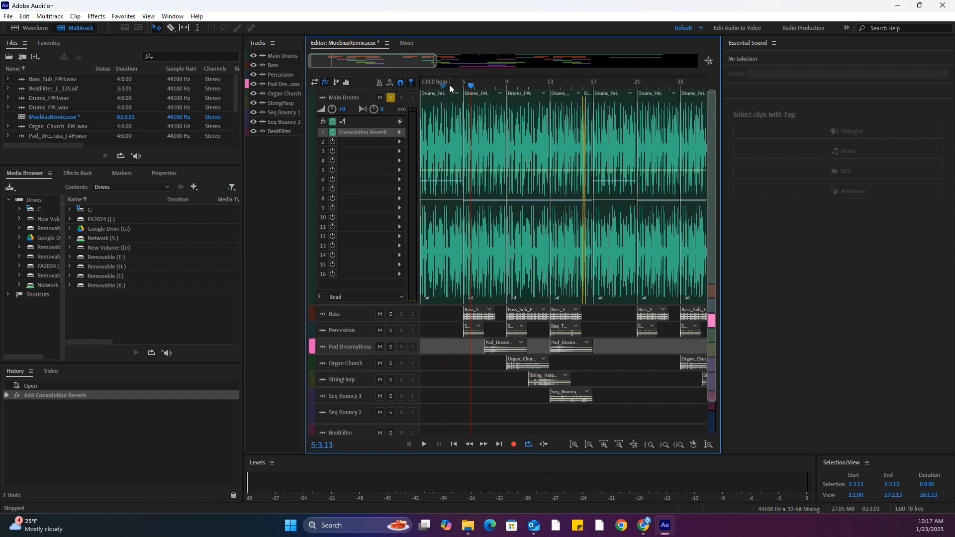
pyautogui.moveTo(460, 86); pyautogui.dragTo(422, 79)
pyautogui.click(423, 317)
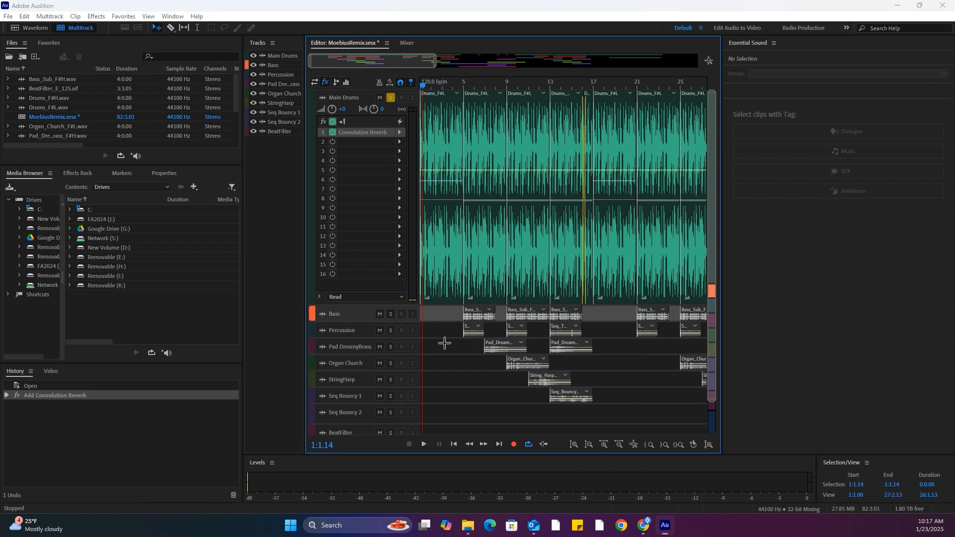
pyautogui.moveTo(461, 368); pyautogui.dragTo(408, 2)
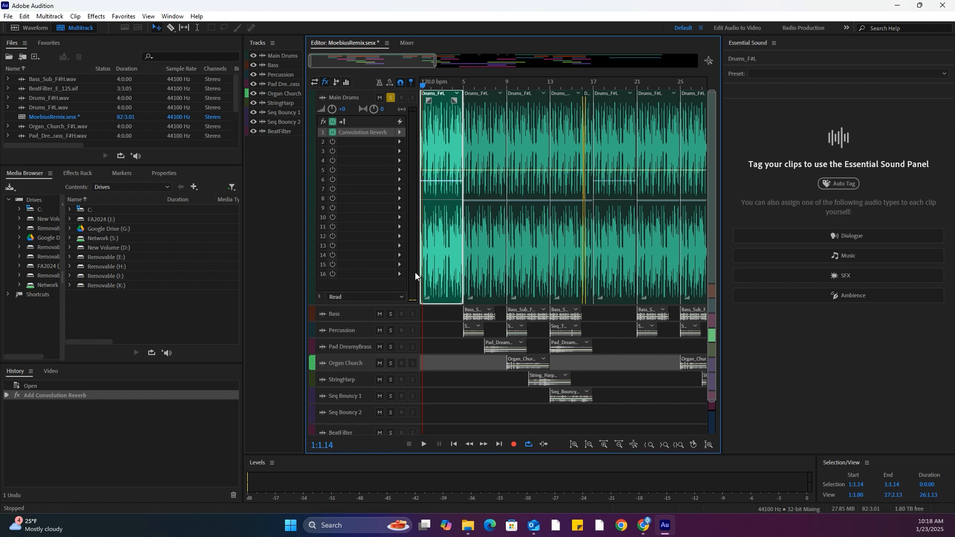
pyautogui.click(453, 366)
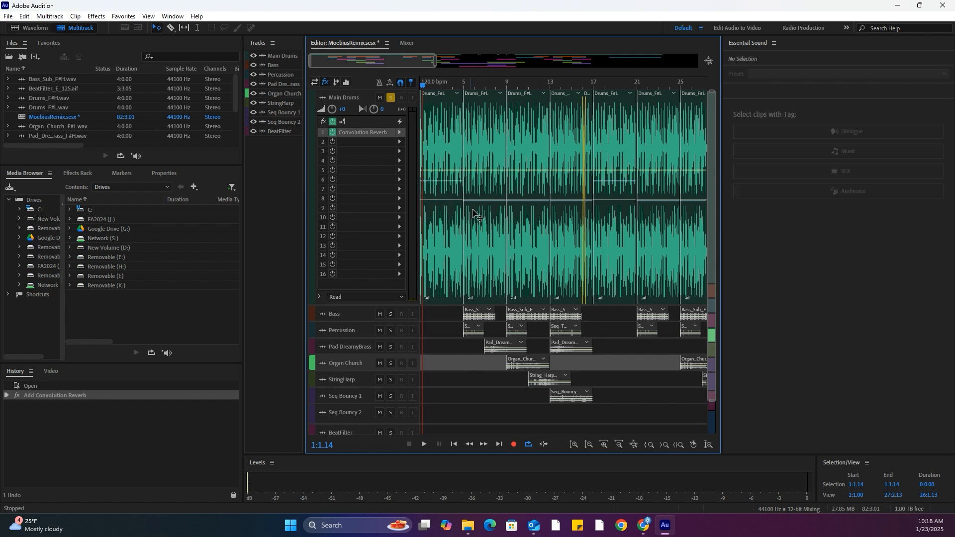
pyautogui.click(461, 82)
pyautogui.moveTo(461, 87); pyautogui.dragTo(390, 101)
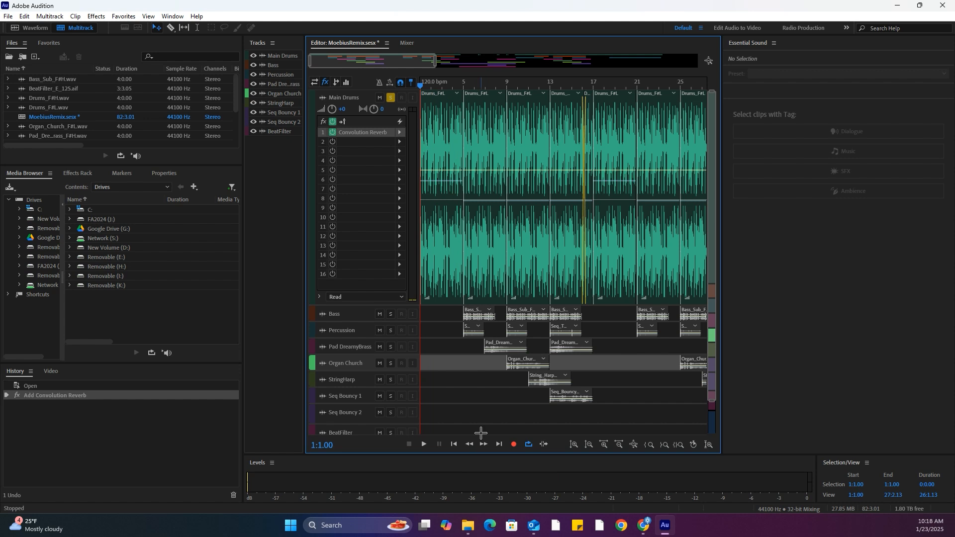
pyautogui.scroll(-1, 479, 428)
pyautogui.moveTo(479, 425); pyautogui.dragTo(360, 97)
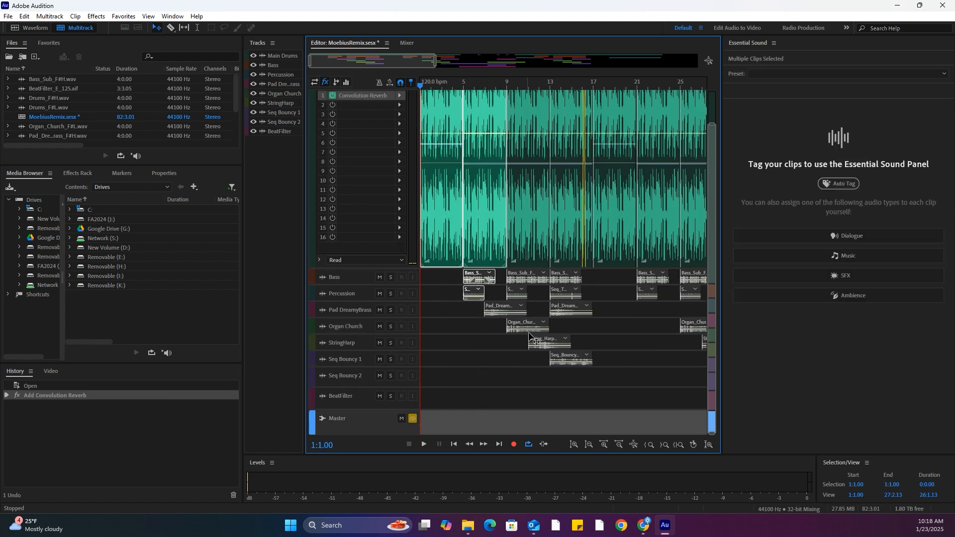
pyautogui.scroll(1, 524, 383)
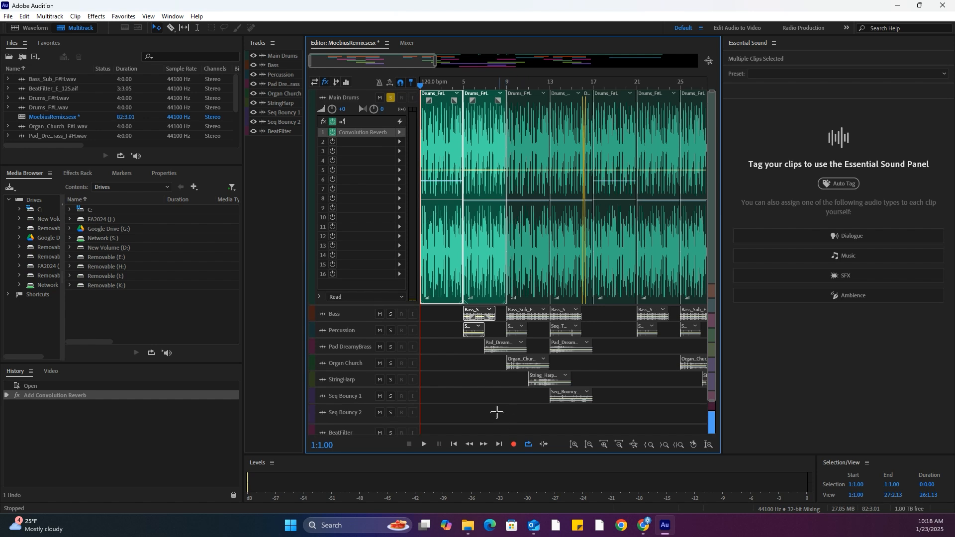
pyautogui.click(452, 400)
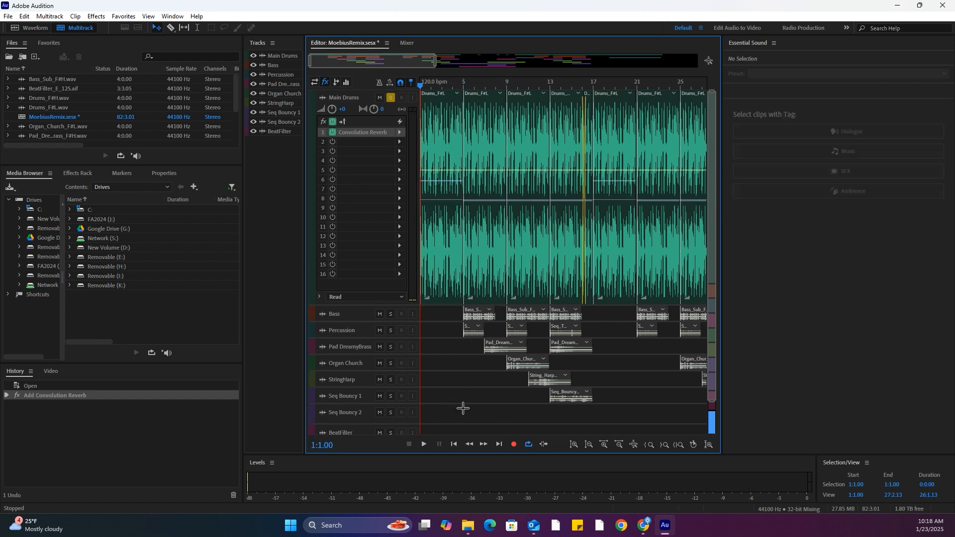
# Reset the Default workspace to its saved layout and turn off solo on the Main Drums track.
pyautogui.click(172, 16)
pyautogui.moveTo(178, 27)
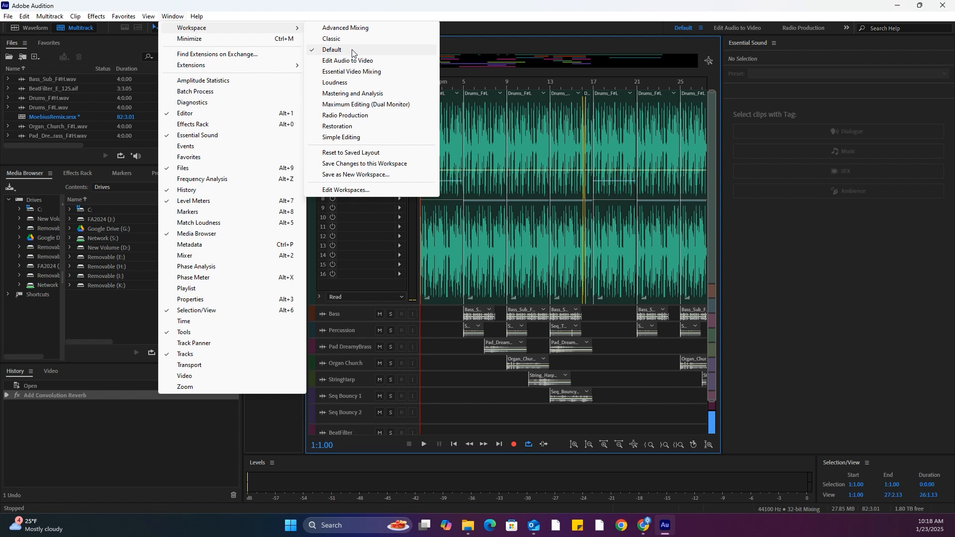
pyautogui.click(359, 153)
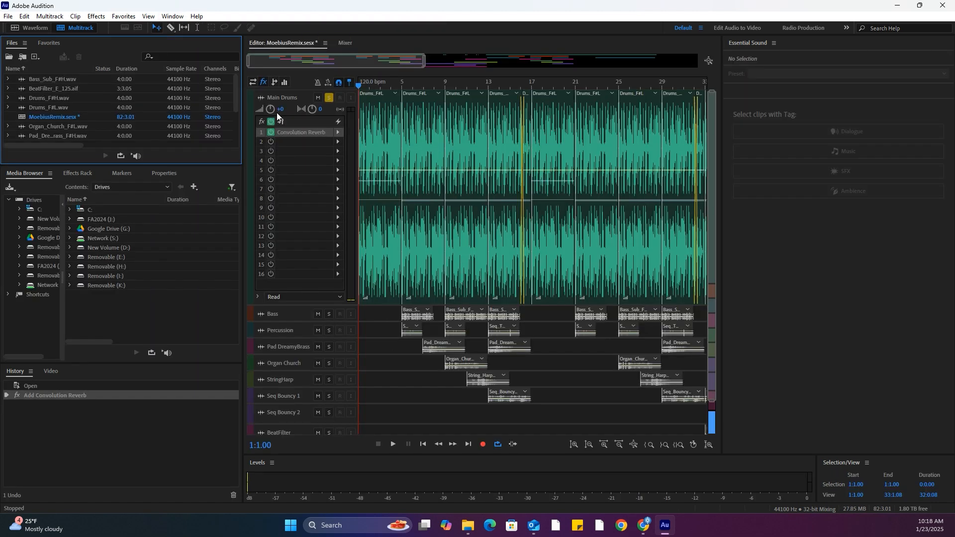
pyautogui.click(328, 98)
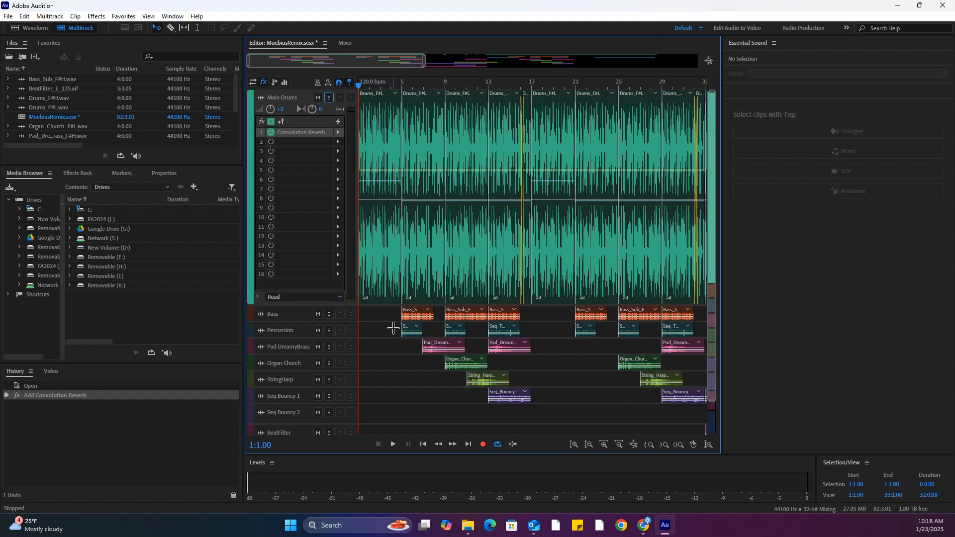
pyautogui.moveTo(397, 316); pyautogui.dragTo(342, 131)
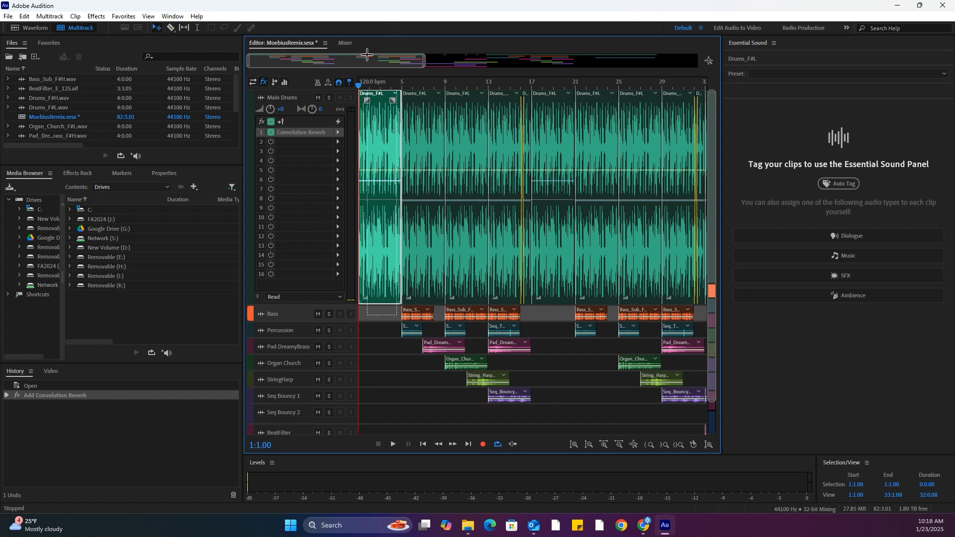
pyautogui.click(394, 84)
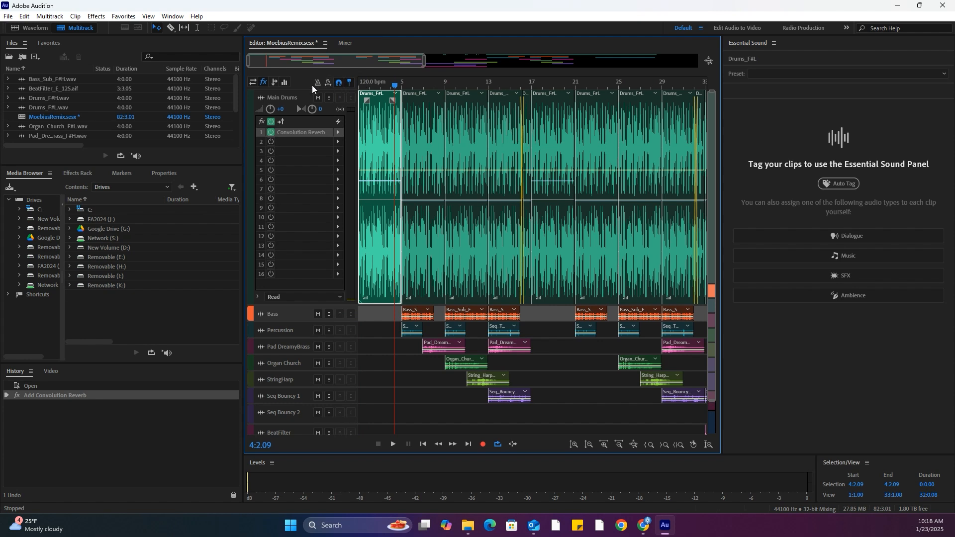
pyautogui.click(252, 82)
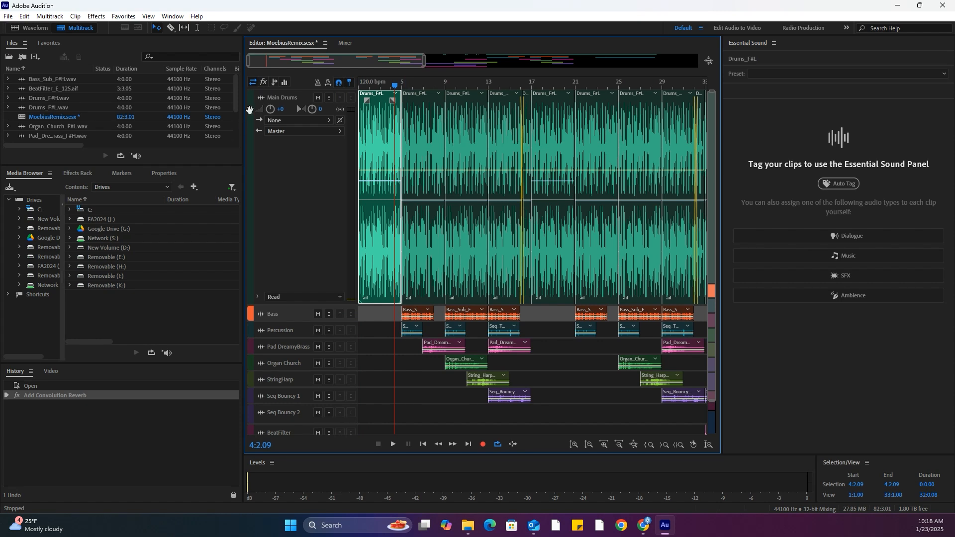
pyautogui.click(264, 83)
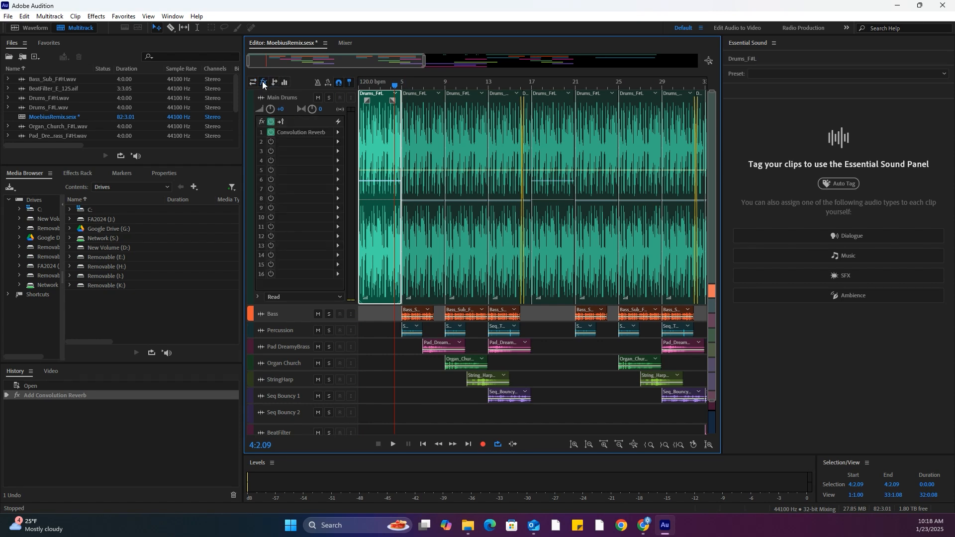
pyautogui.click(390, 347)
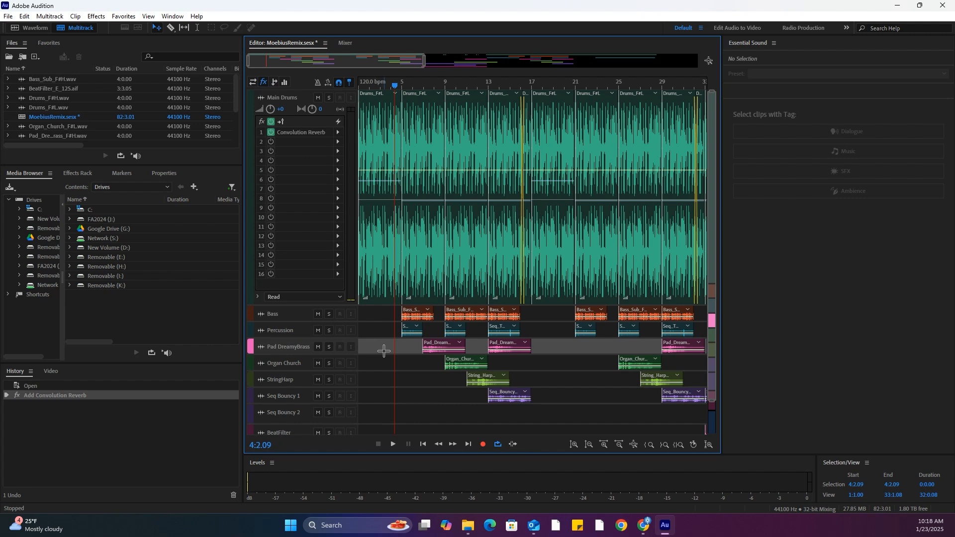
pyautogui.moveTo(393, 334); pyautogui.dragTo(346, 91)
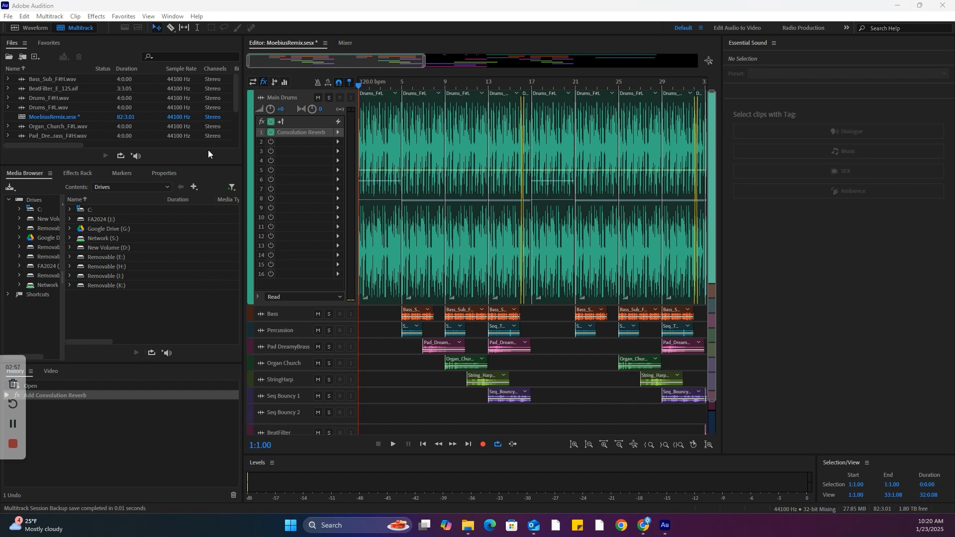
# Select the time range from 1:1.00 to 5:1.00 with the Time Selection tool.
pyautogui.click(199, 27)
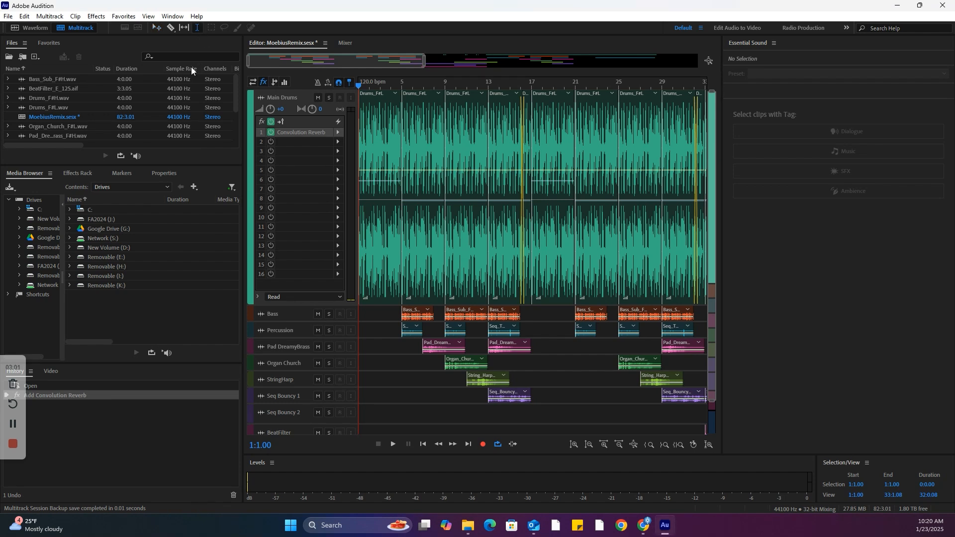
pyautogui.click(153, 30)
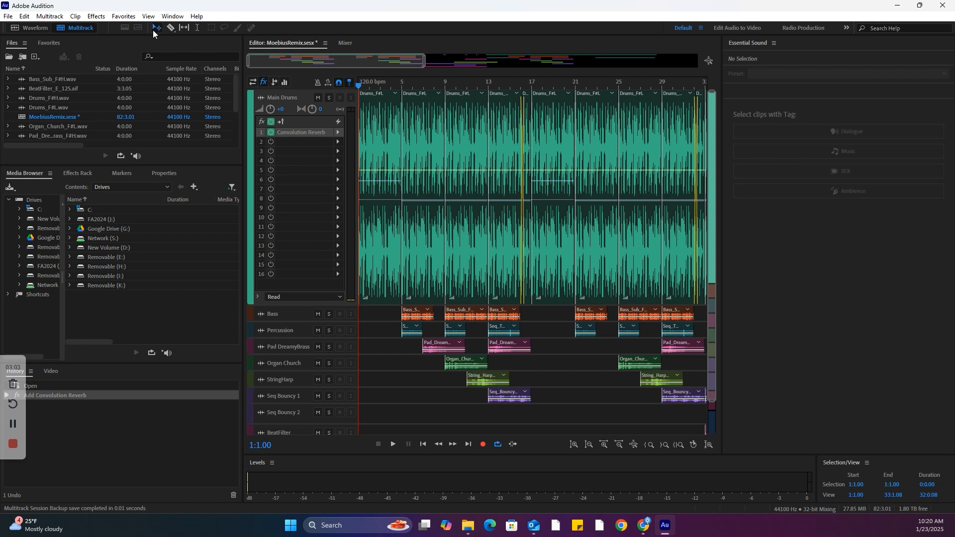
pyautogui.click(199, 28)
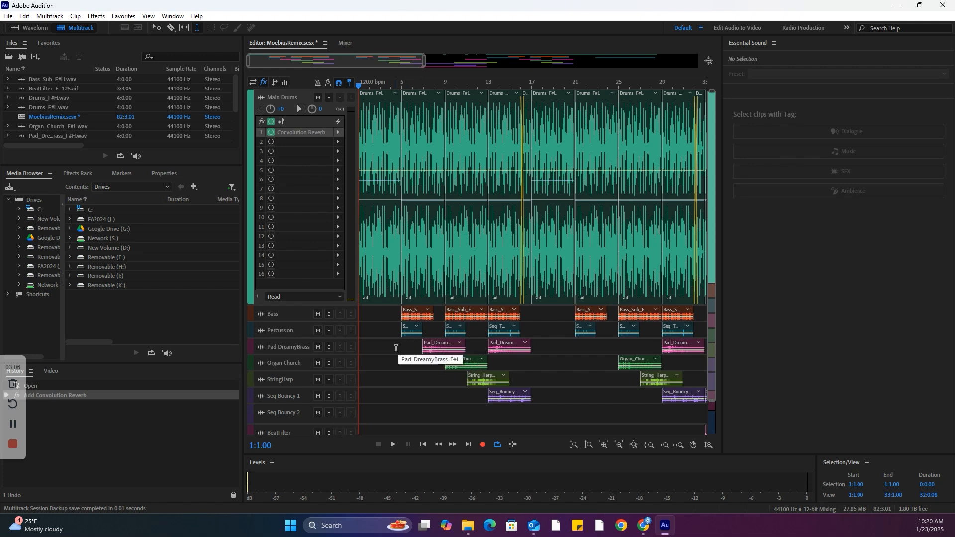
pyautogui.moveTo(398, 346); pyautogui.dragTo(354, 272)
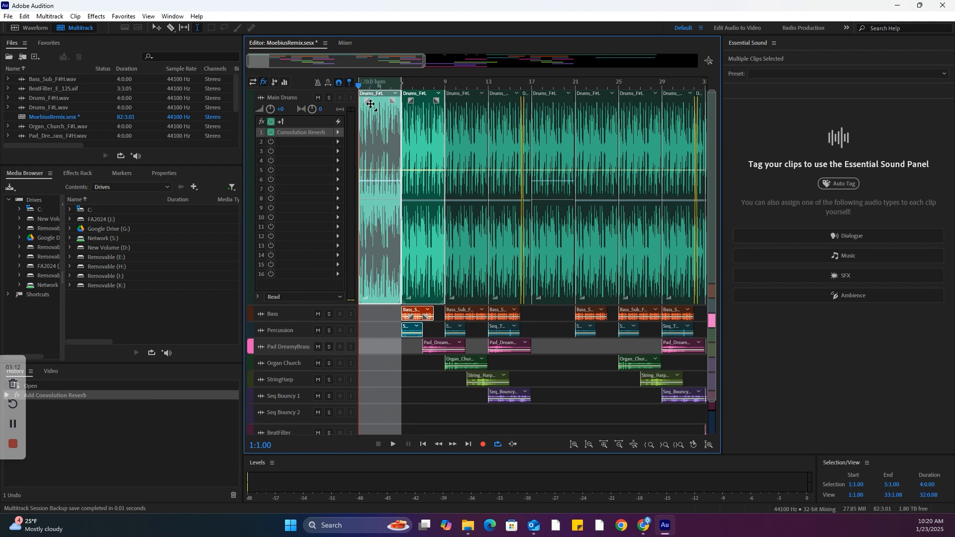
# Audition the start of the selected bars and open the channel map editor of the Main Drums track's Convolution Reverb.
pyautogui.press('space')
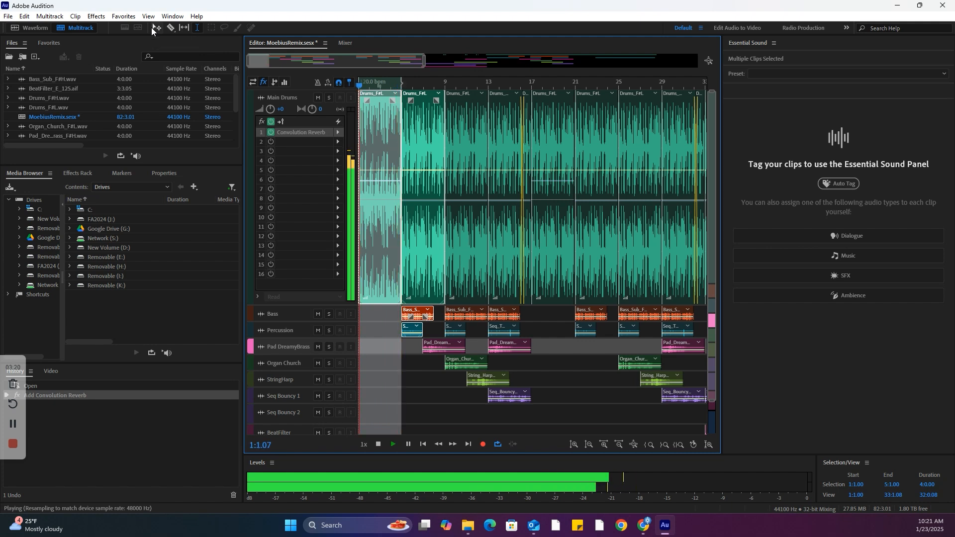
pyautogui.press('space')
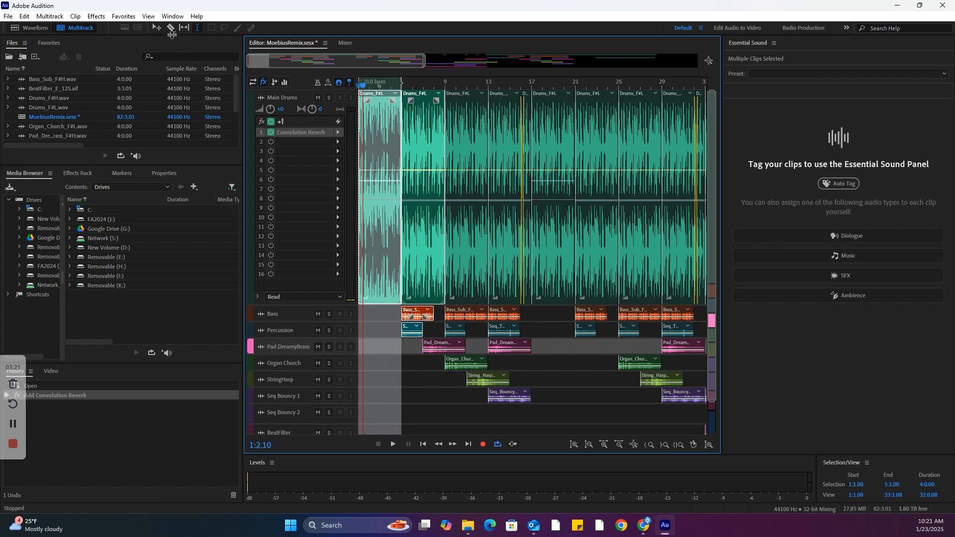
pyautogui.click(337, 132)
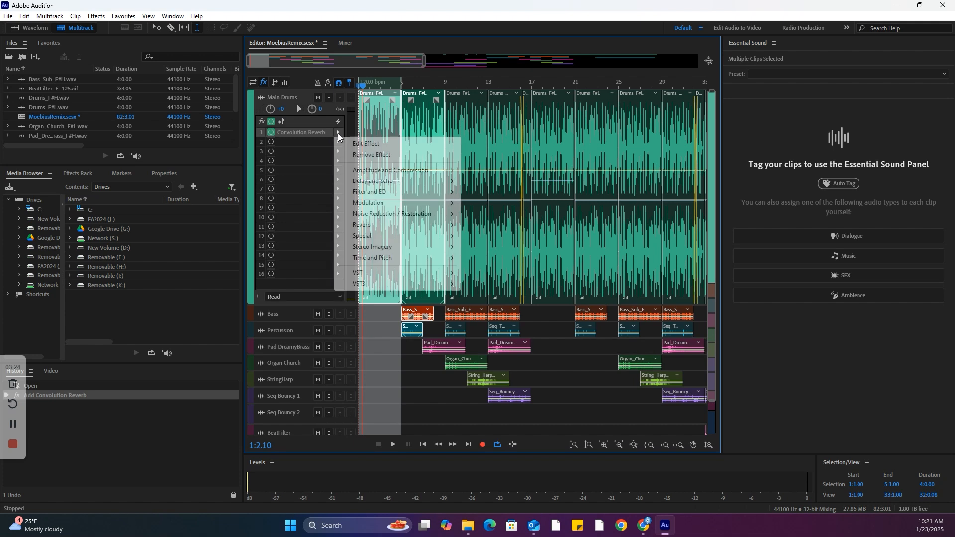
pyautogui.click(363, 144)
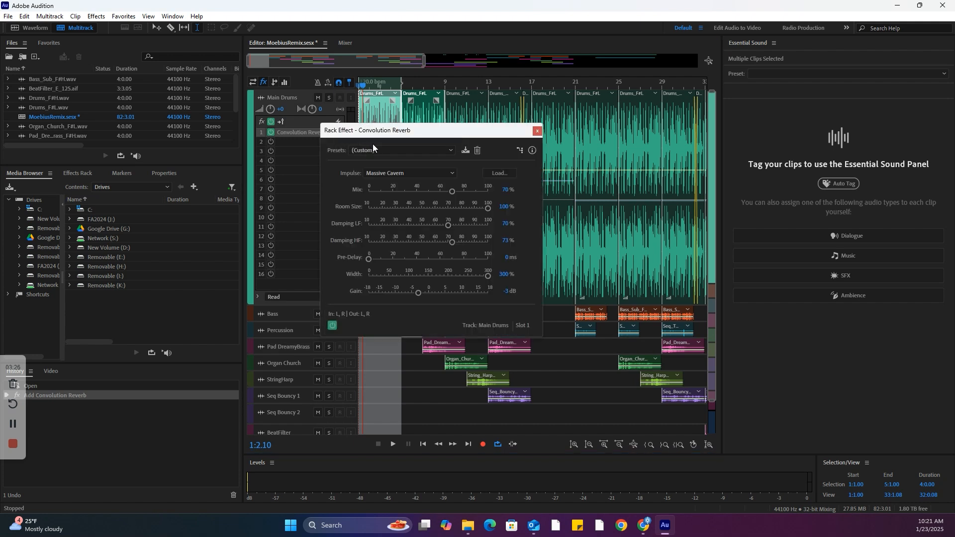
pyautogui.click(521, 152)
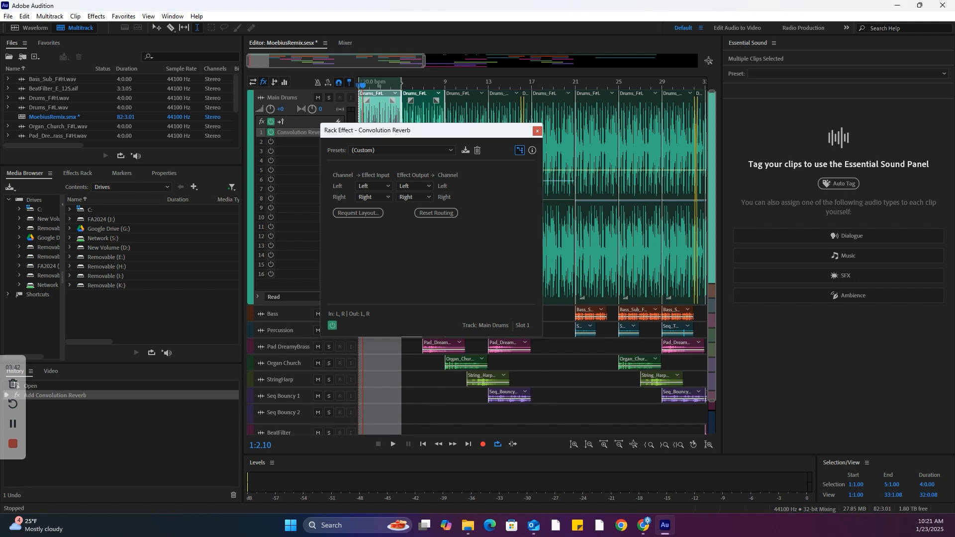
# Swap the reverb's outputs so Right feeds the left channel and Left feeds the right, audition the loop, and reset the routing.
pyautogui.click(422, 186)
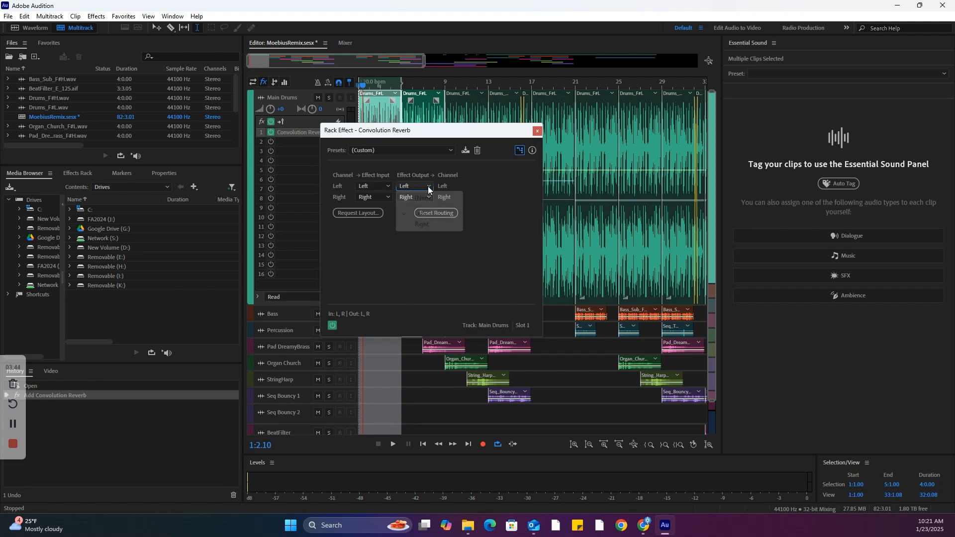
pyautogui.click(427, 224)
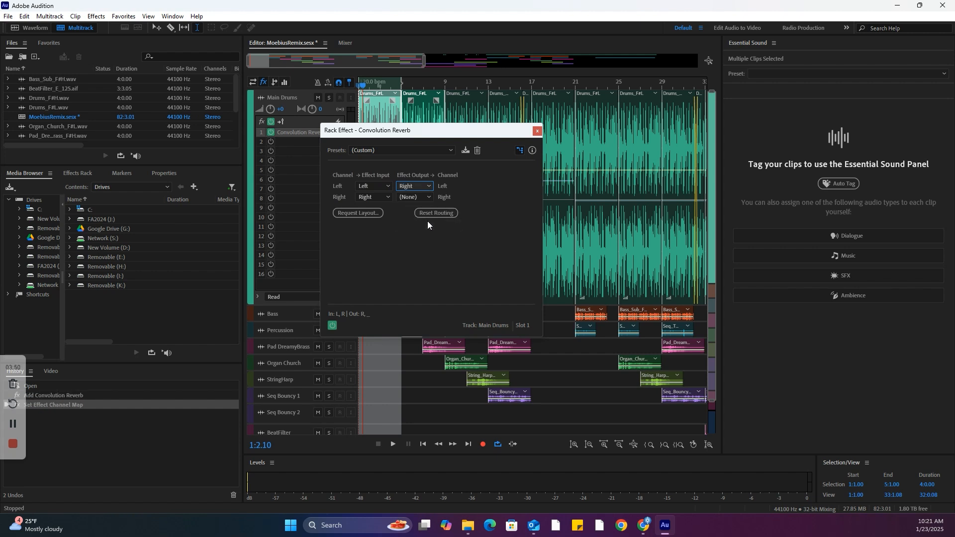
pyautogui.click(412, 197)
pyautogui.click(420, 224)
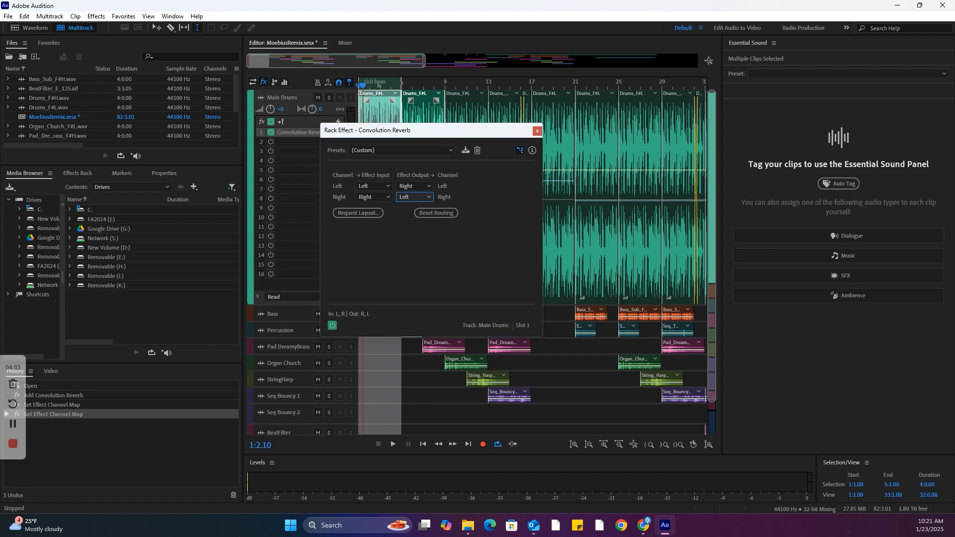
pyautogui.press('space')
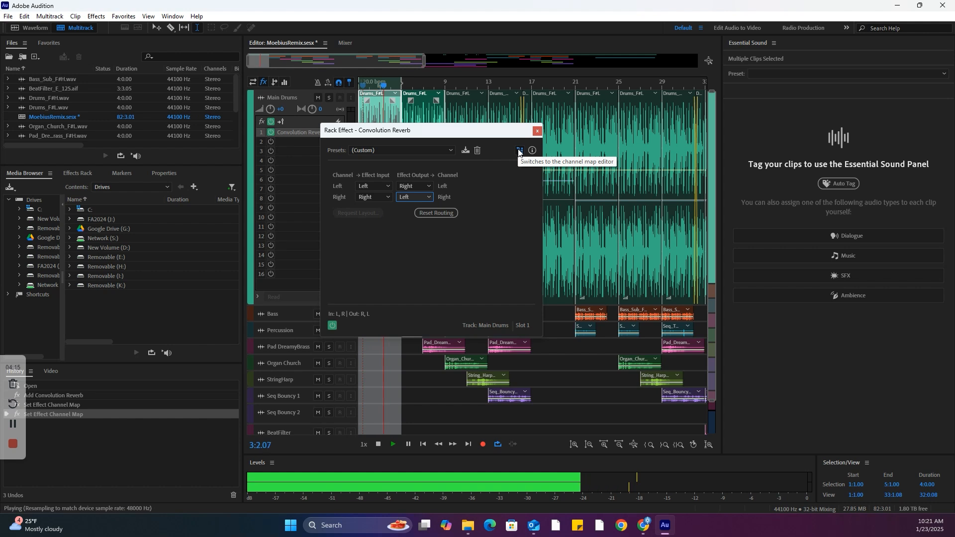
pyautogui.click(436, 213)
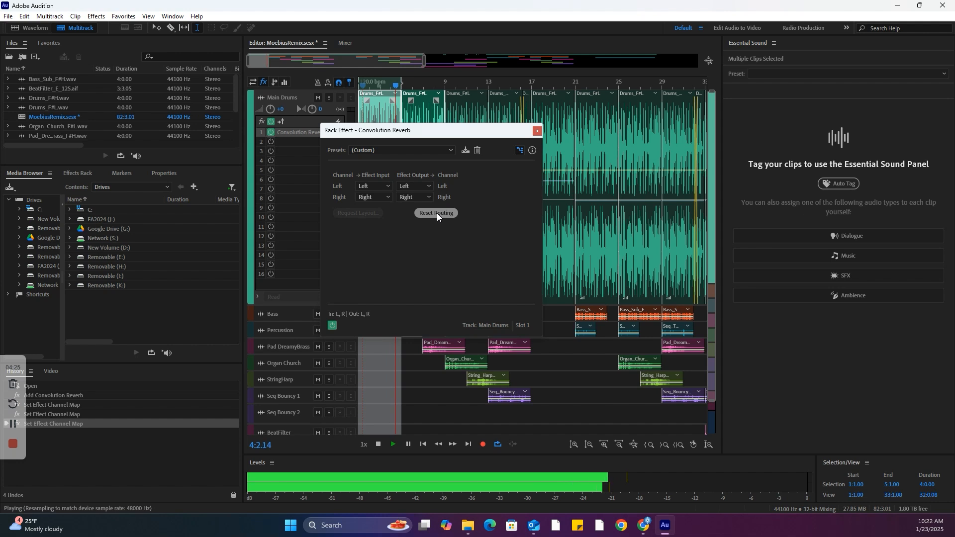
# Route the reverb's Right output to the left channel and Left output to the right, stop playback, and close the effect settings.
pyautogui.click(426, 187)
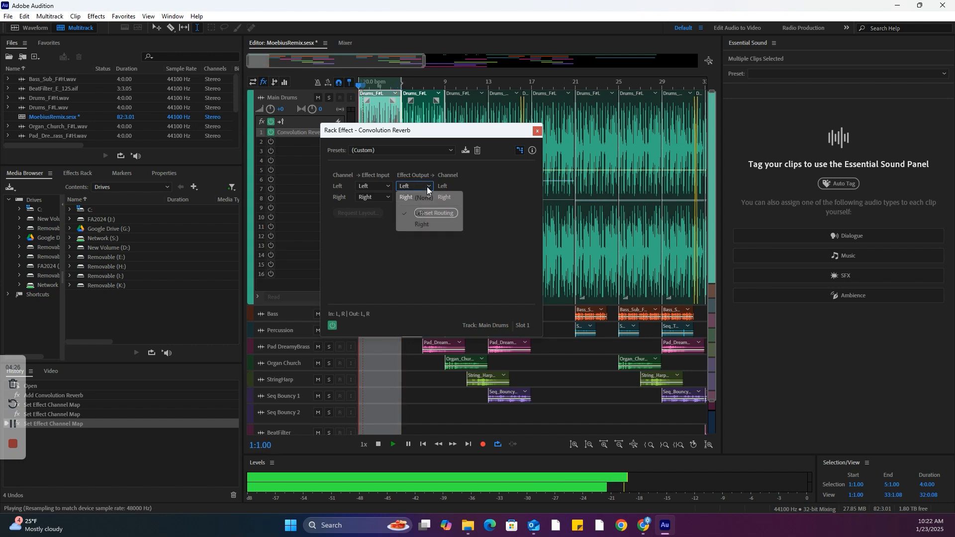
pyautogui.click(421, 224)
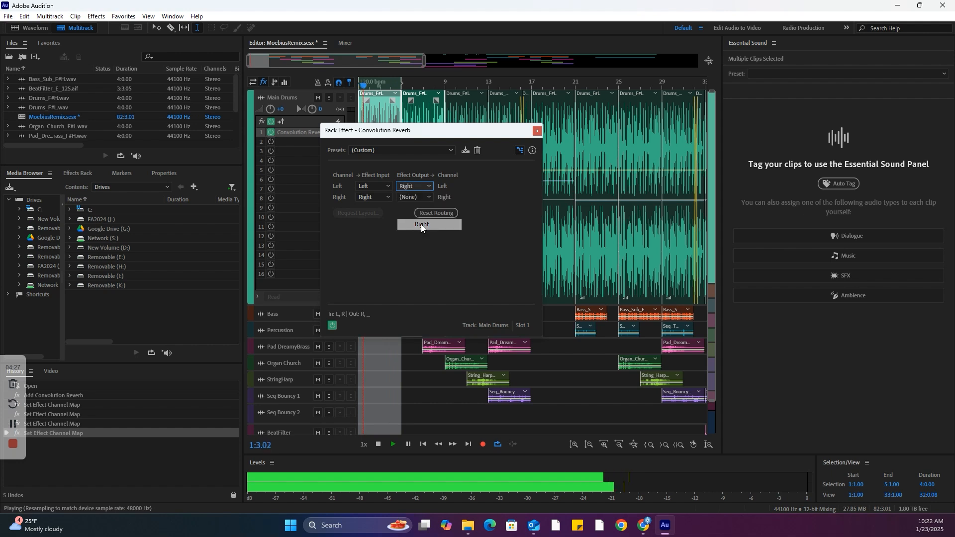
pyautogui.click(422, 198)
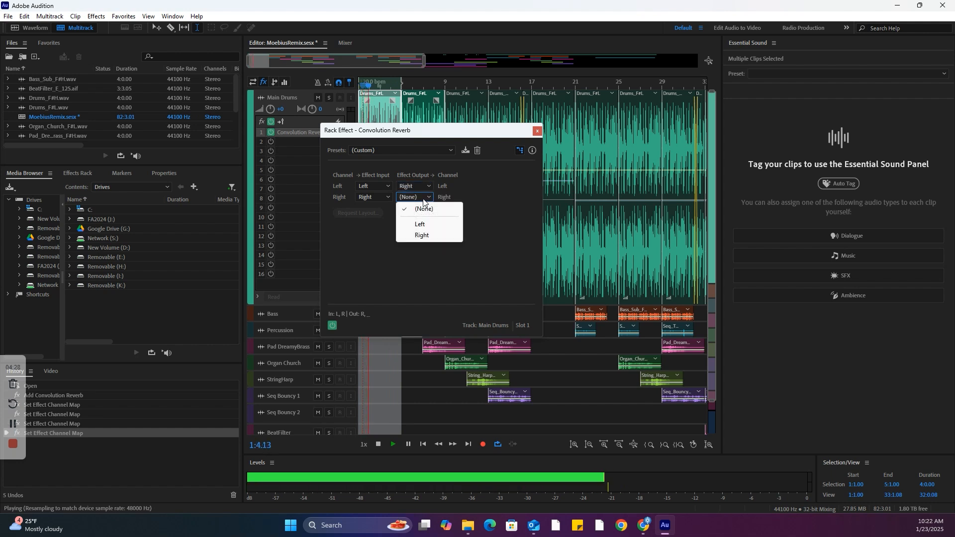
pyautogui.click(422, 224)
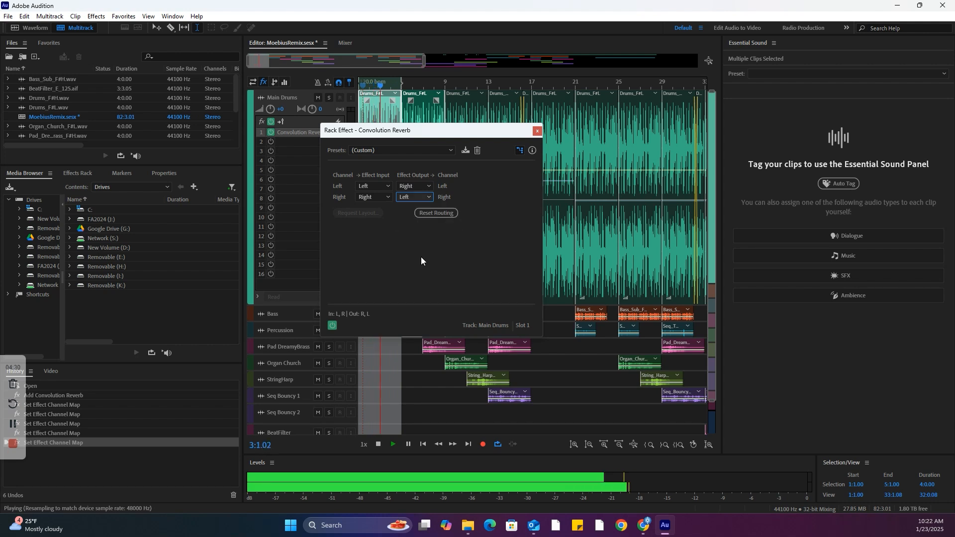
pyautogui.press('space')
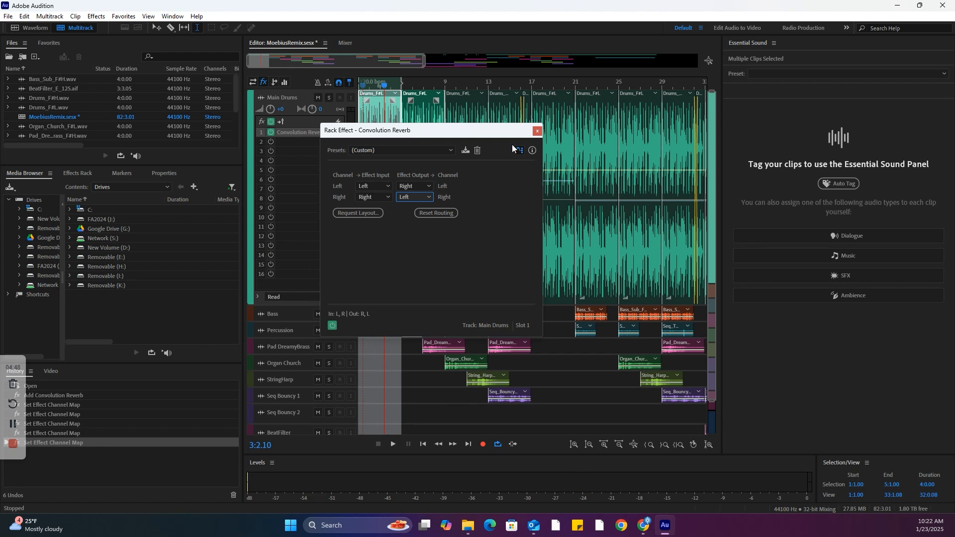
pyautogui.click(537, 131)
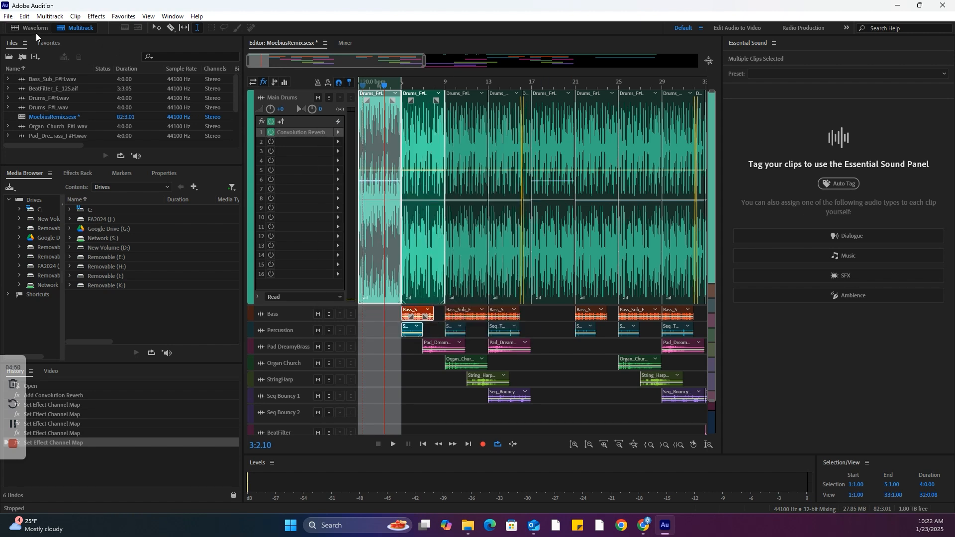
# Close all open files without saving the changes to MoebiusRemix.sesx.
pyautogui.click(8, 16)
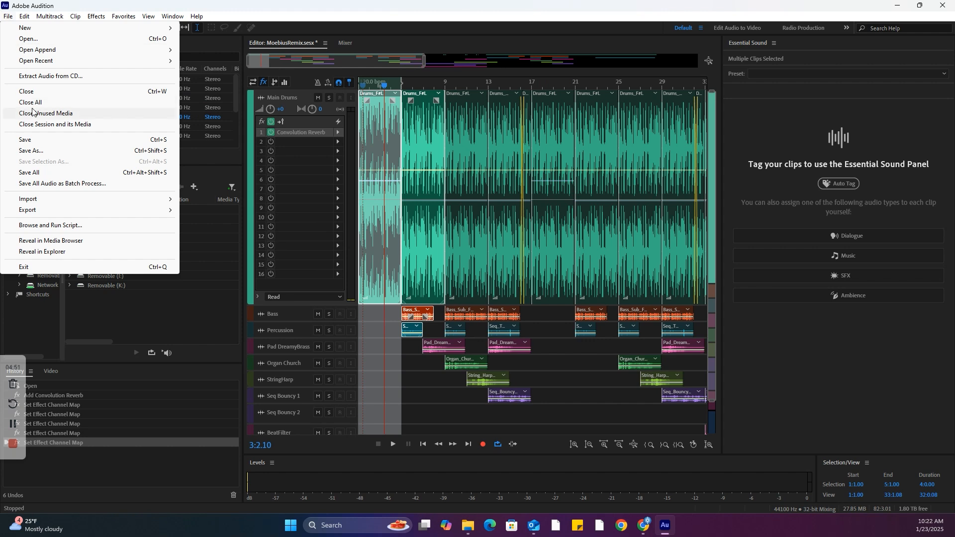
pyautogui.click(33, 102)
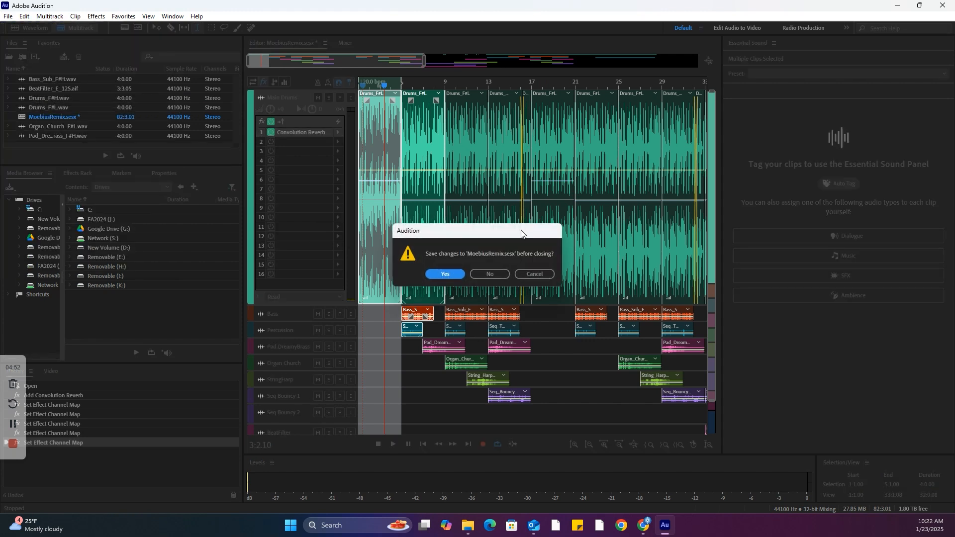
pyautogui.click(499, 272)
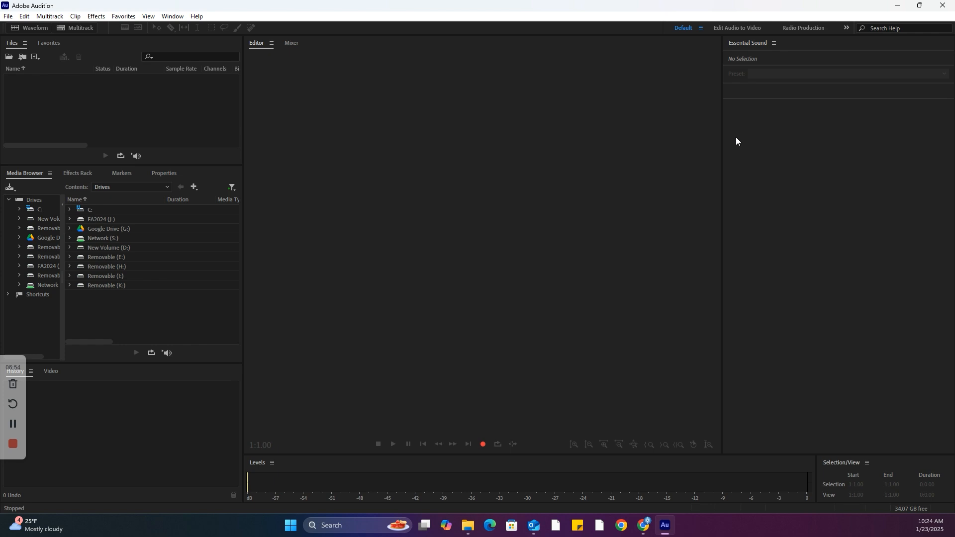
# Reopen the MoebiusRemix.sesx session from the recently used files.
pyautogui.click(773, 132)
pyautogui.click(9, 16)
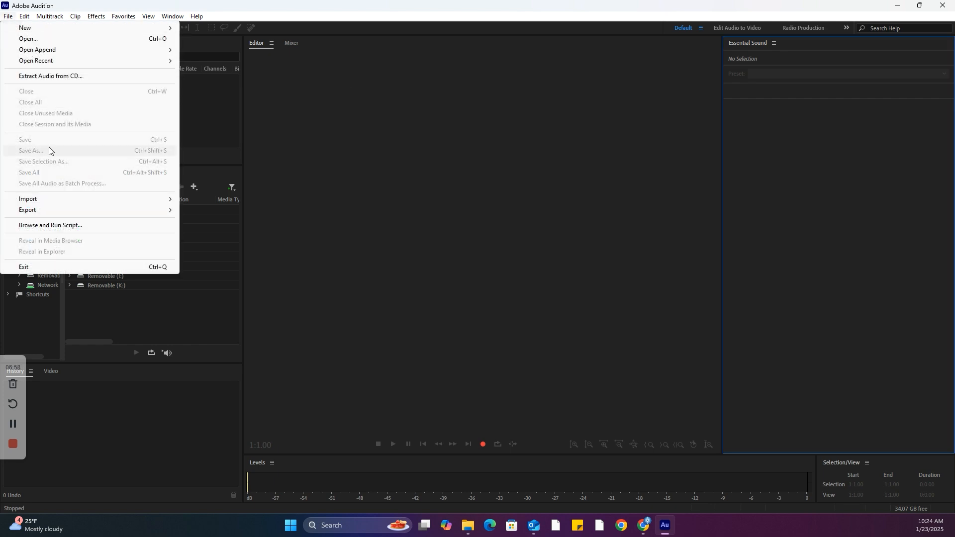
pyautogui.moveTo(102, 62)
pyautogui.click(241, 61)
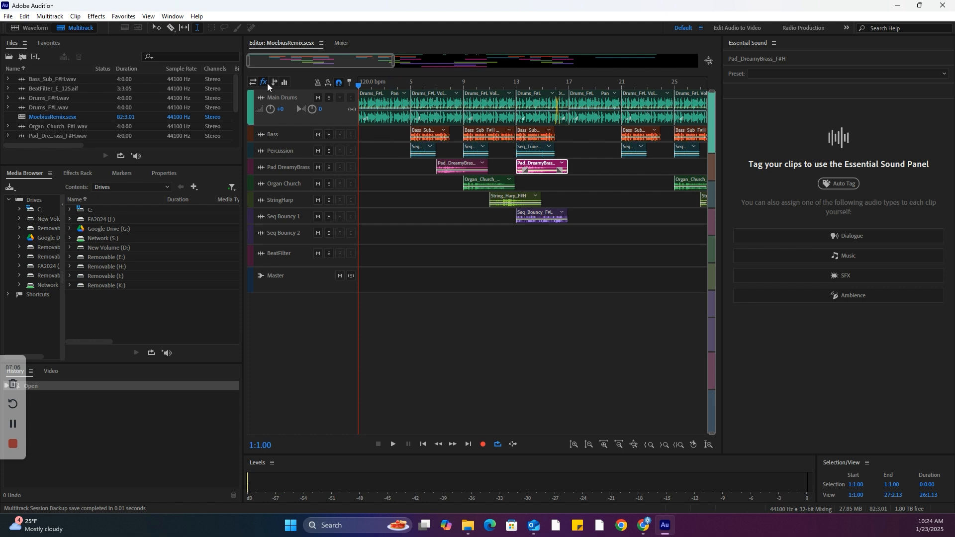
# Enlarge the Main Drums track to reveal all 16 effect slots, and reduce its height to show about nine.
pyautogui.moveTo(262, 125); pyautogui.dragTo(308, 316)
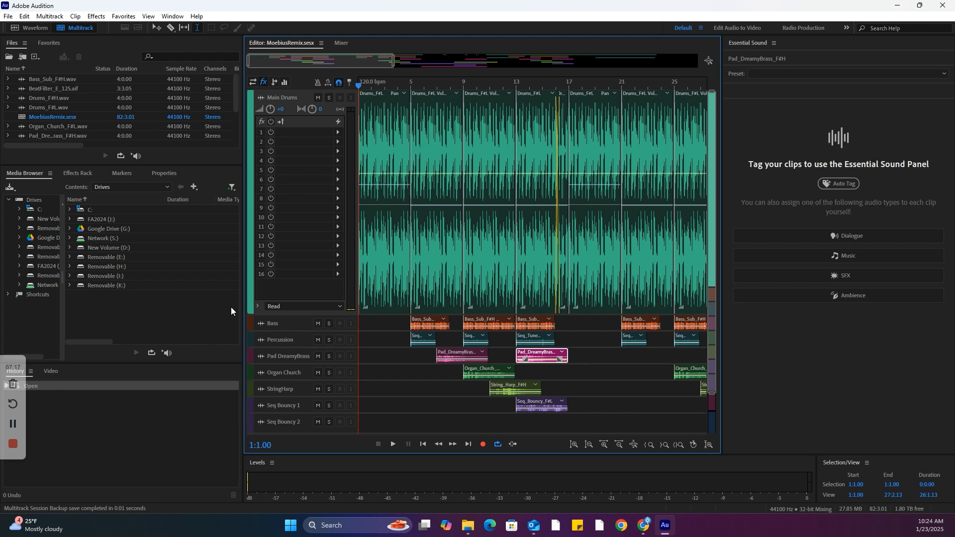
pyautogui.click(350, 469)
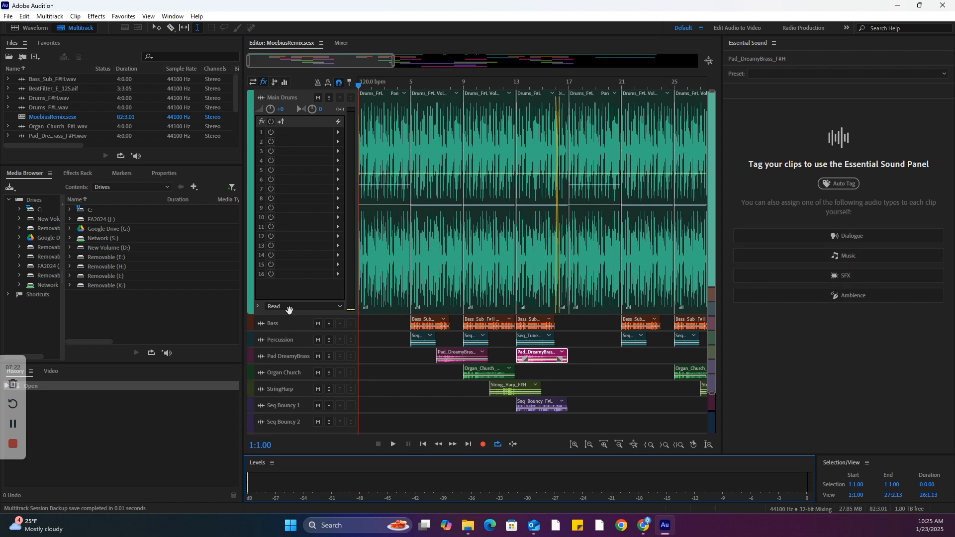
pyautogui.moveTo(289, 311); pyautogui.dragTo(330, 230)
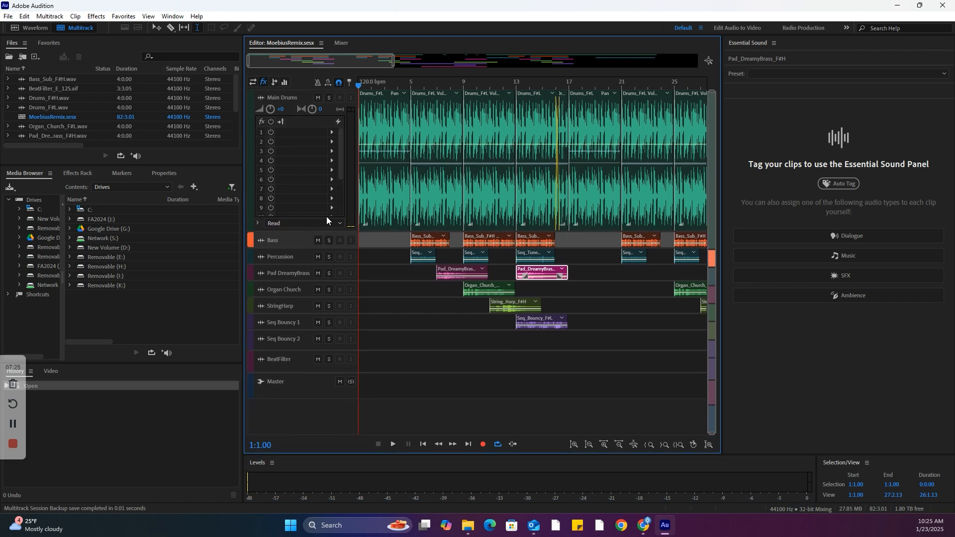
# Select the first drum clip on the Main Drums track and bring up the Effects Rack in place of the Media Browser.
pyautogui.click(379, 125)
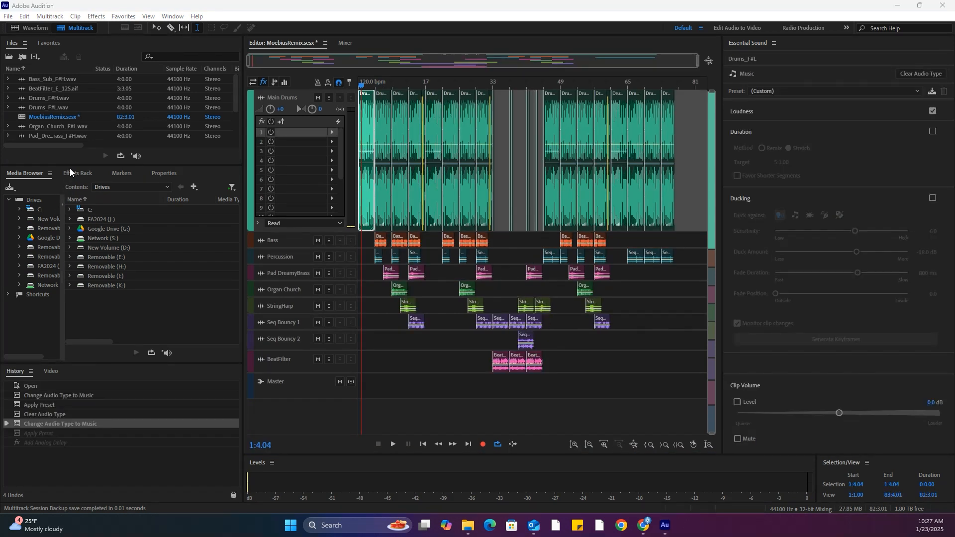
pyautogui.click(73, 173)
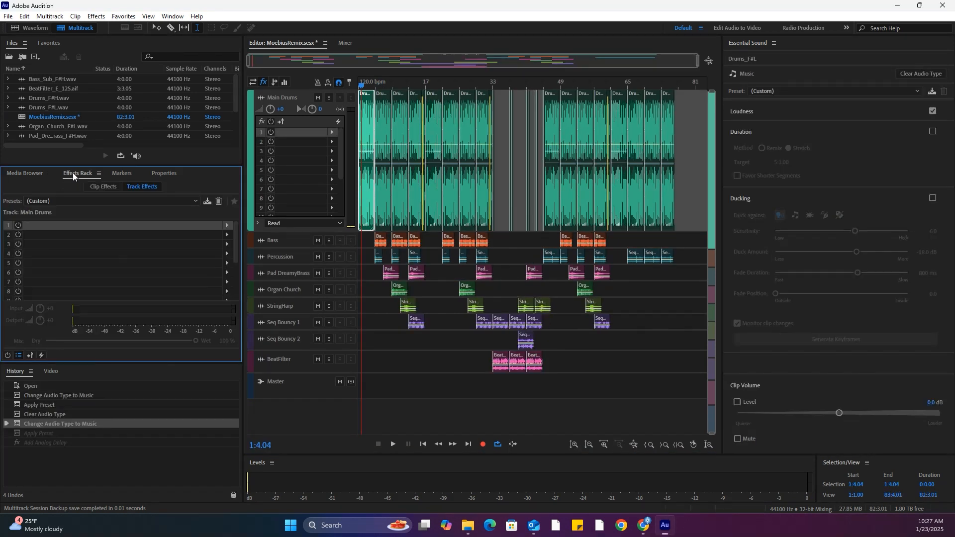
pyautogui.click(106, 188)
pyautogui.click(26, 173)
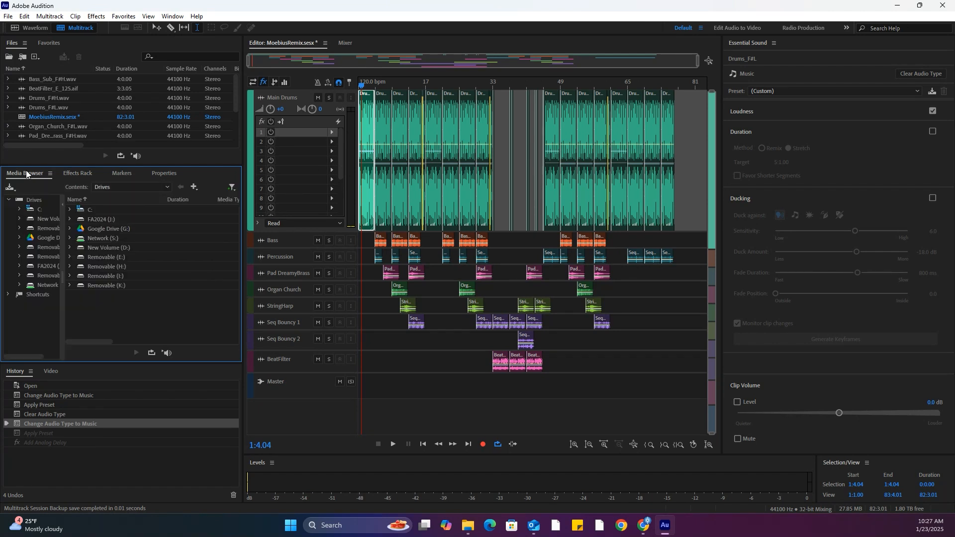
pyautogui.click(67, 173)
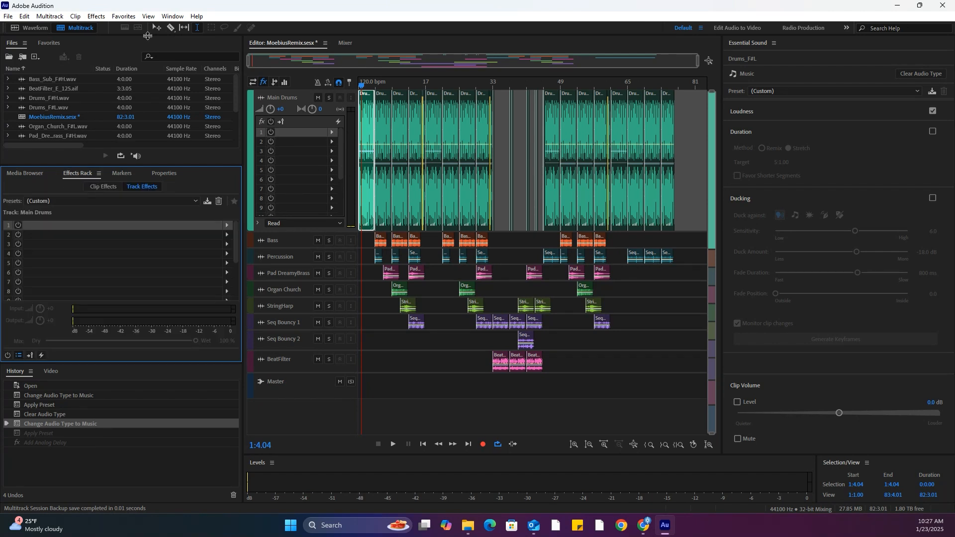
# Hide the Effects Rack panel and show it again.
pyautogui.click(173, 16)
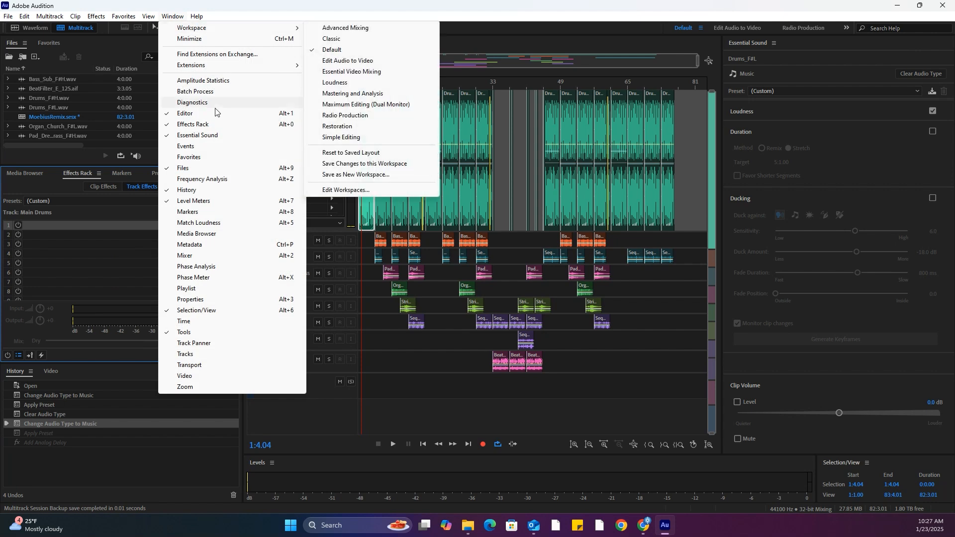
pyautogui.click(202, 124)
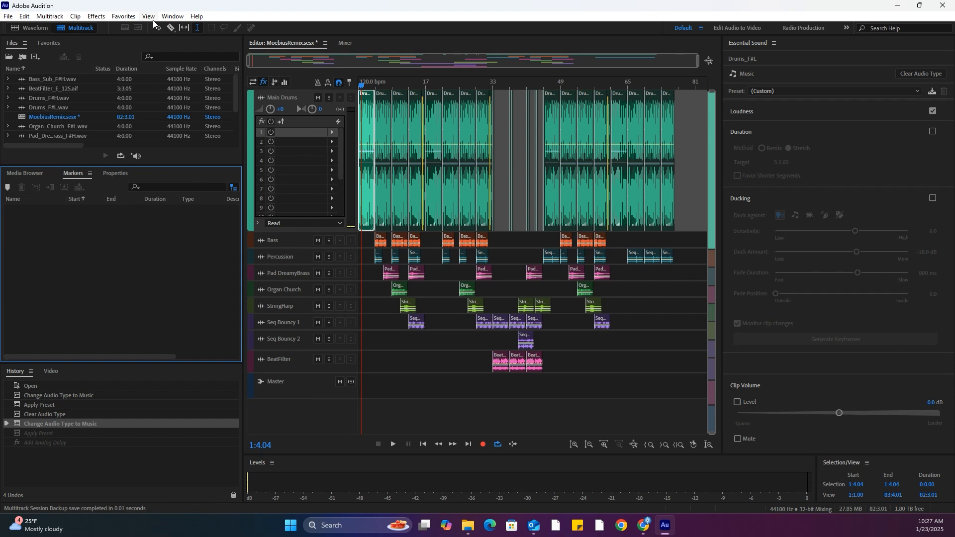
pyautogui.click(173, 16)
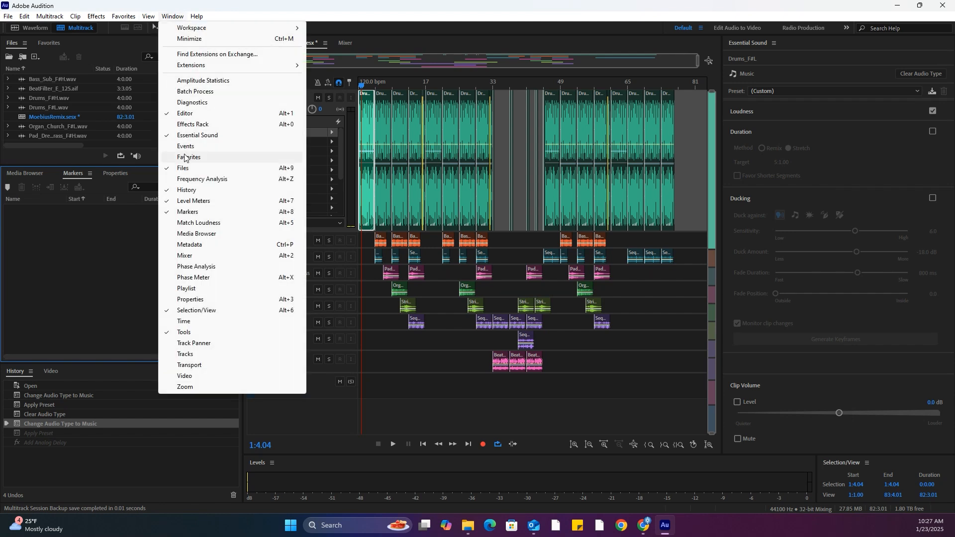
pyautogui.click(192, 124)
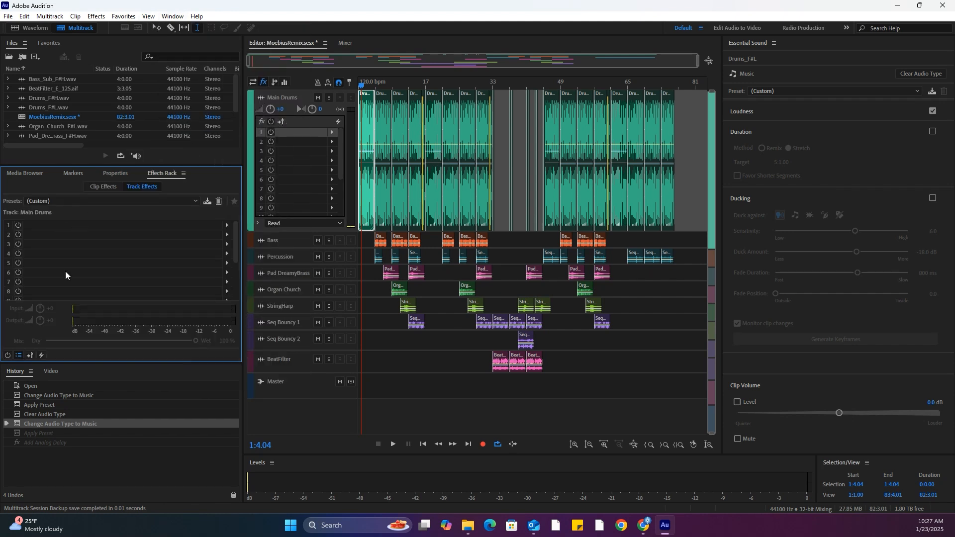
# Compare the Effects Rack's clip effects and track effects for the selected drum clip, ending on the clip effects.
pyautogui.click(105, 186)
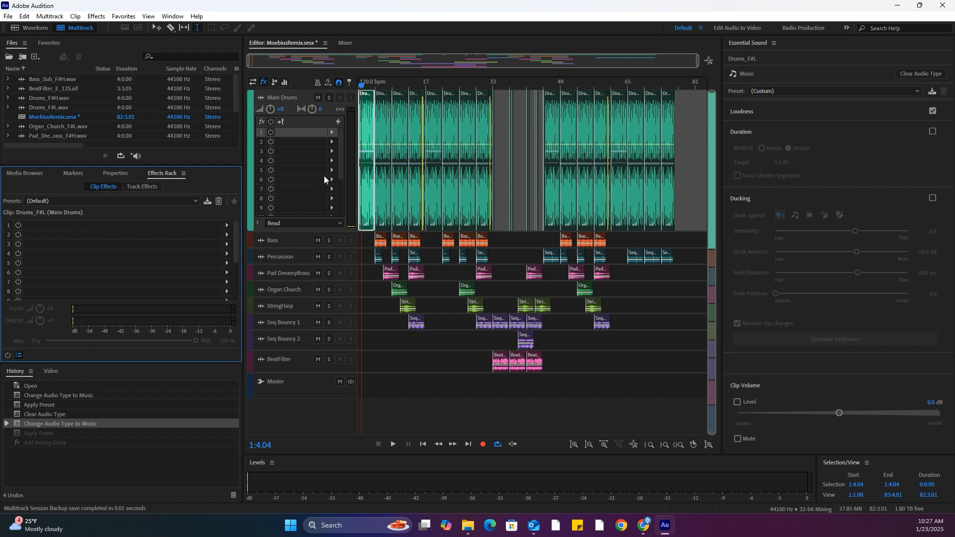
pyautogui.click(135, 186)
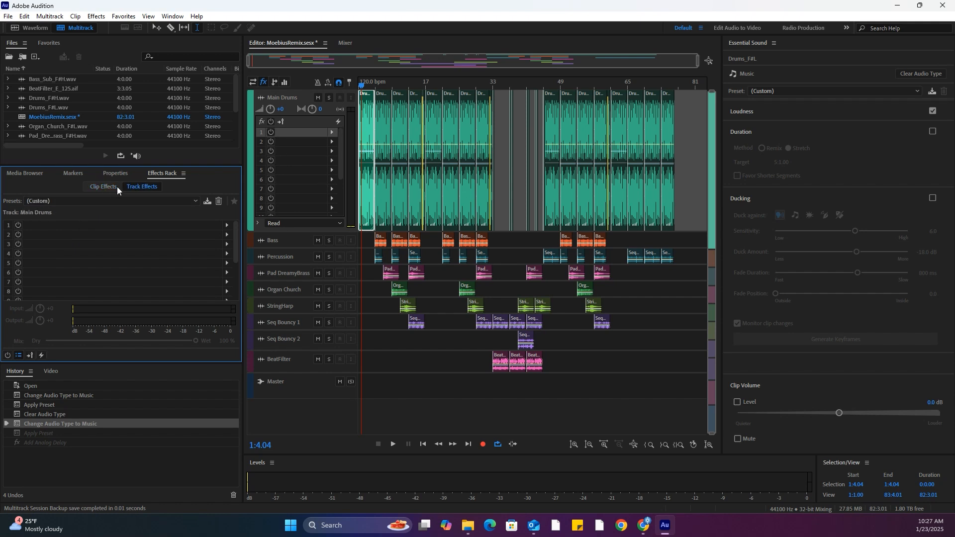
pyautogui.click(105, 186)
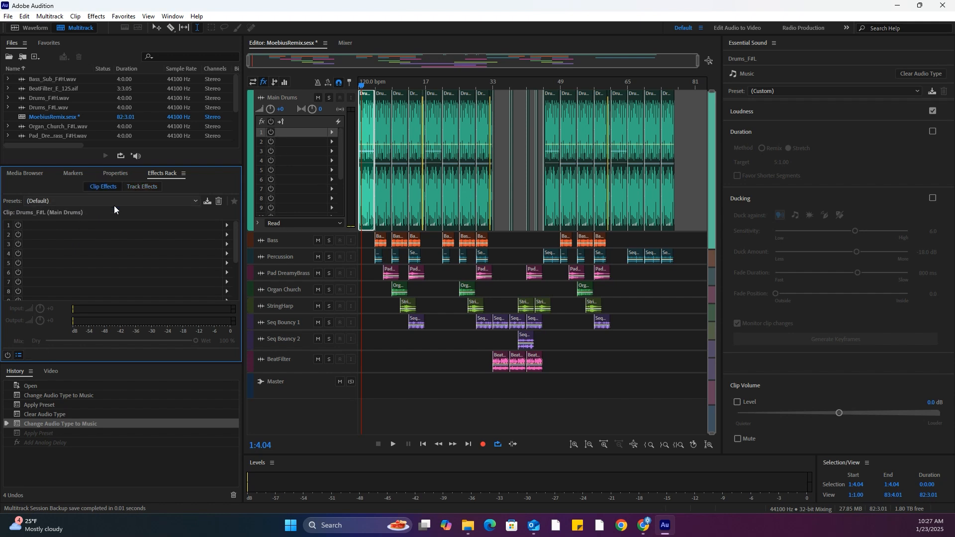
# Add a Chorus effect to the first clip effect slot of the selected drum clip, keeping its default settings.
pyautogui.click(228, 225)
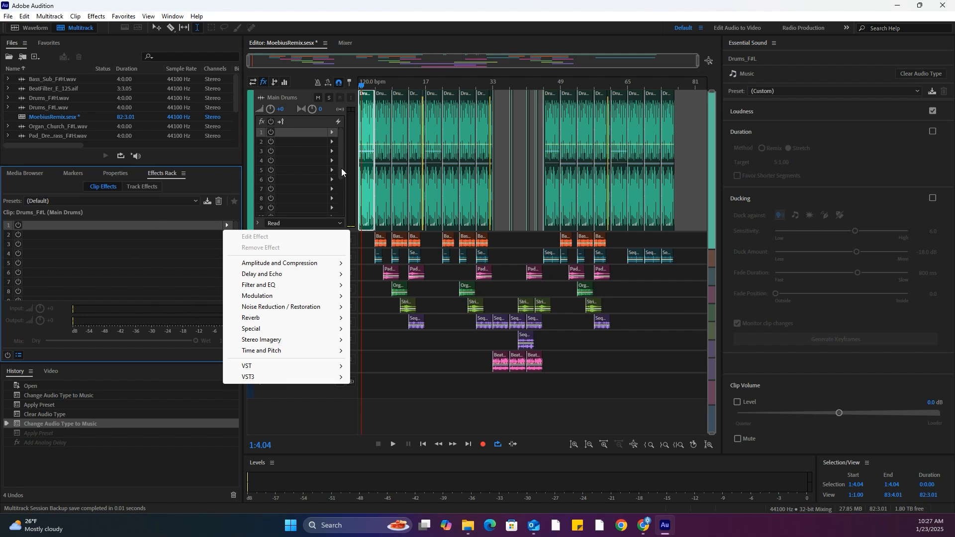
pyautogui.moveTo(291, 296)
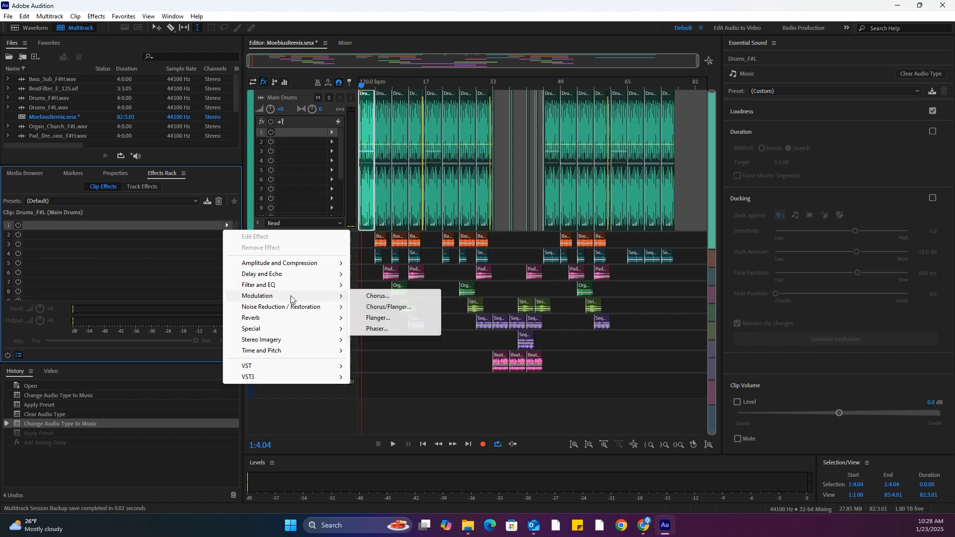
pyautogui.click(409, 296)
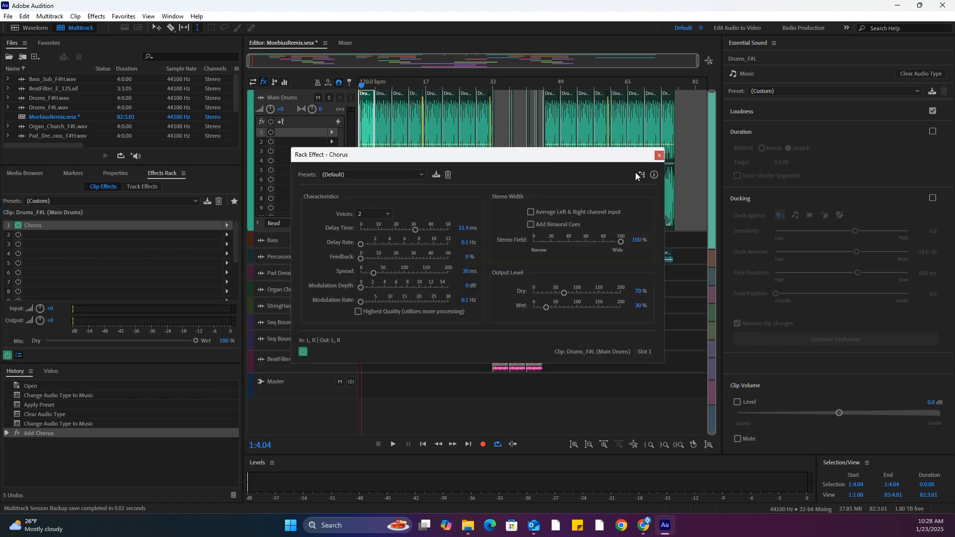
pyautogui.click(658, 156)
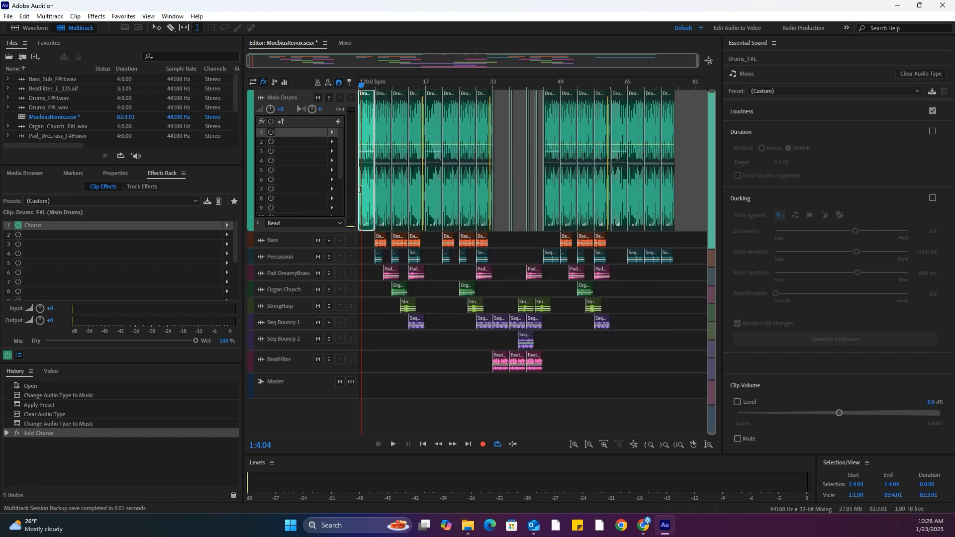
# Add a Hard Limiter to the first effect slot of the Main Drums track, keeping its default settings.
pyautogui.click(361, 208)
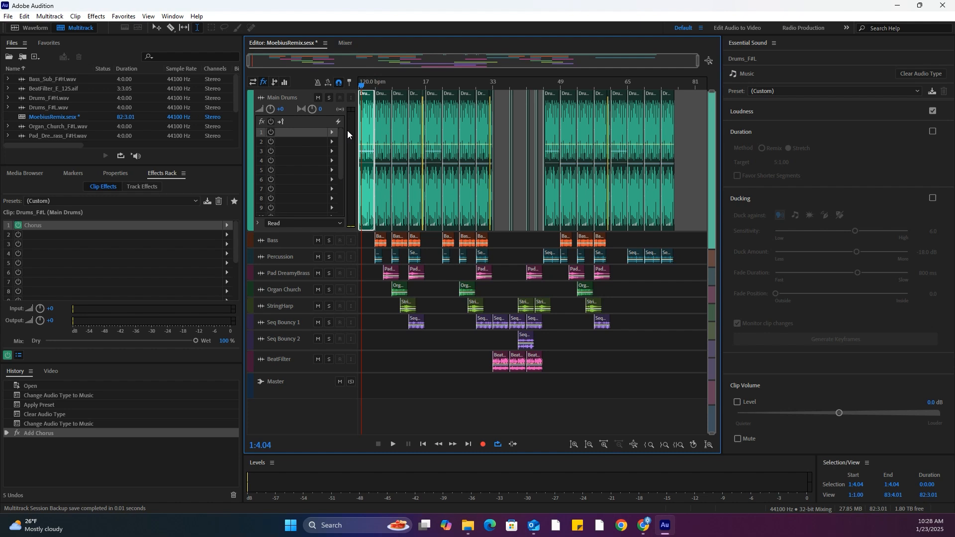
pyautogui.click(331, 132)
pyautogui.moveTo(366, 173)
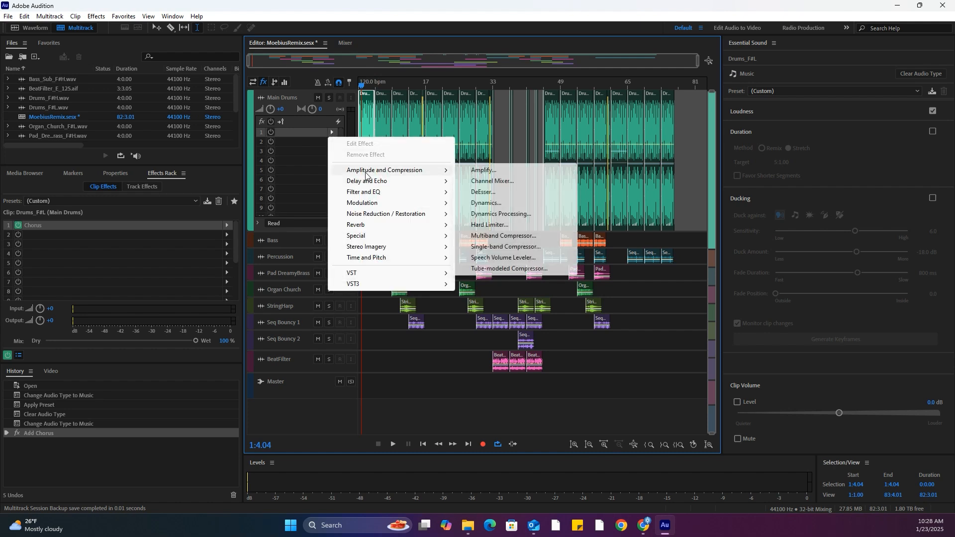
pyautogui.click(492, 227)
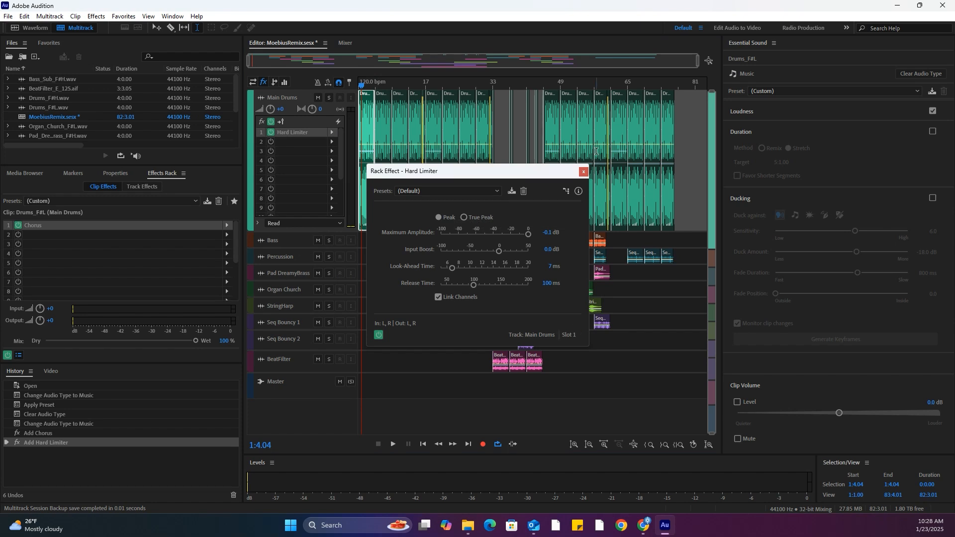
pyautogui.click(582, 171)
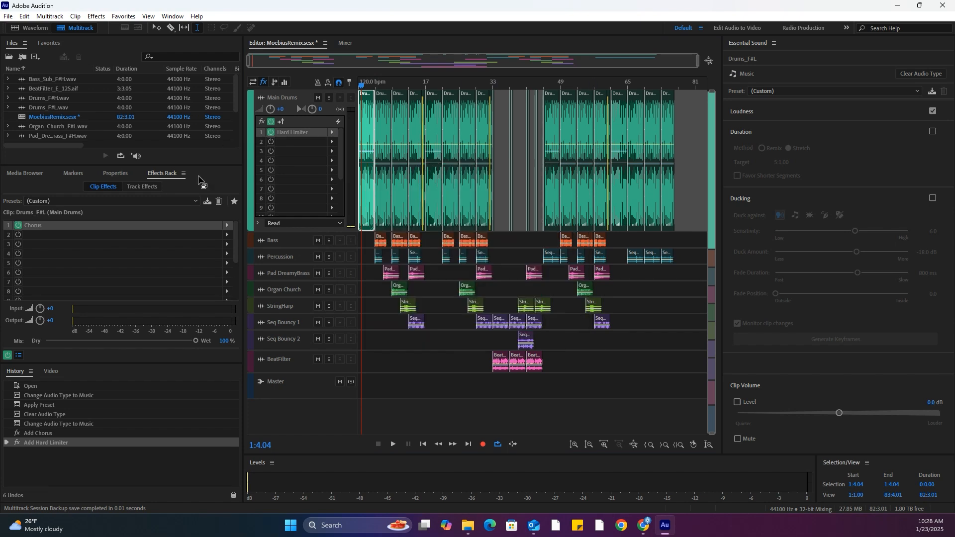
# Compare the clip effects and track effects in the Effects Rack, ending on the Main Drums track effects.
pyautogui.click(138, 187)
pyautogui.click(118, 187)
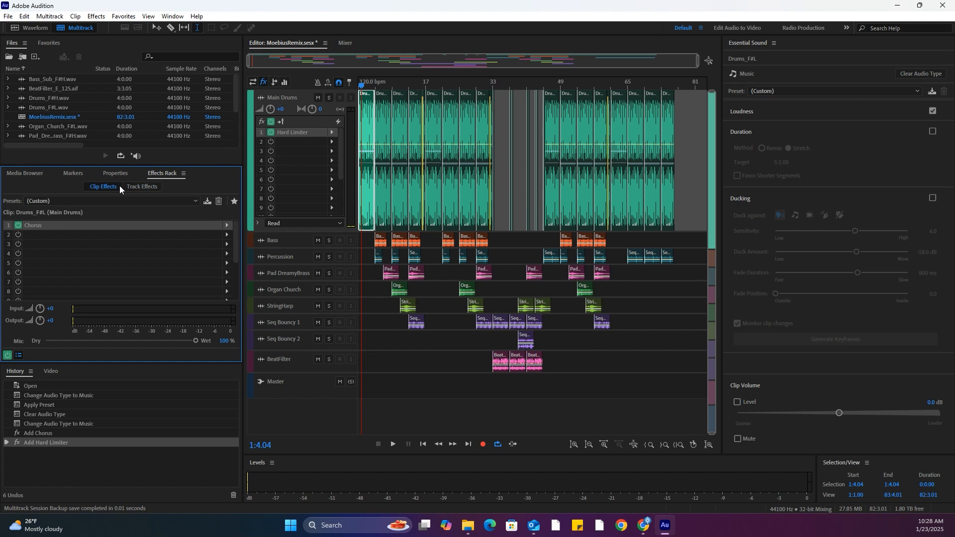
pyautogui.click(138, 187)
# Apply the Smooth Vocal Ducking preset to the first drum clip and set the ducking Fade Position to 0.2.
pyautogui.click(366, 102)
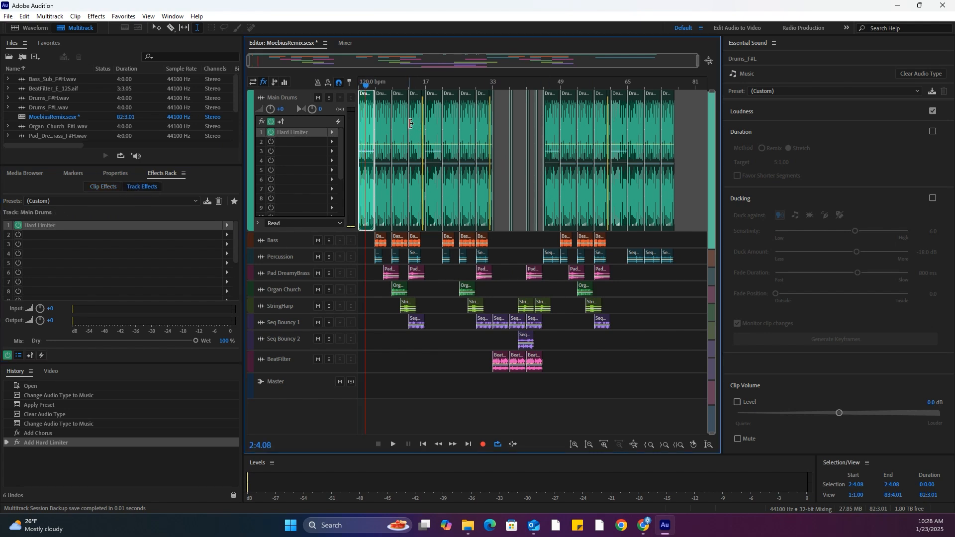
pyautogui.click(776, 90)
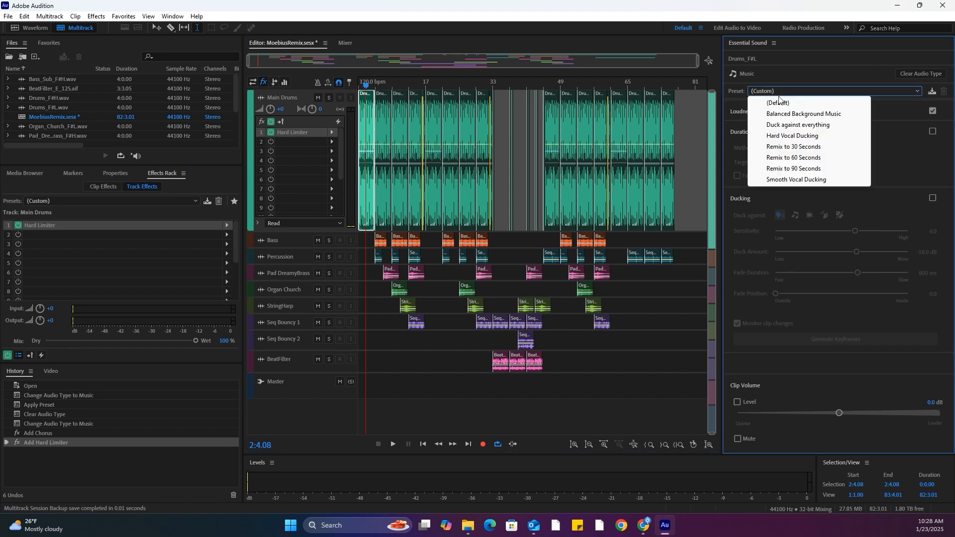
pyautogui.click(780, 180)
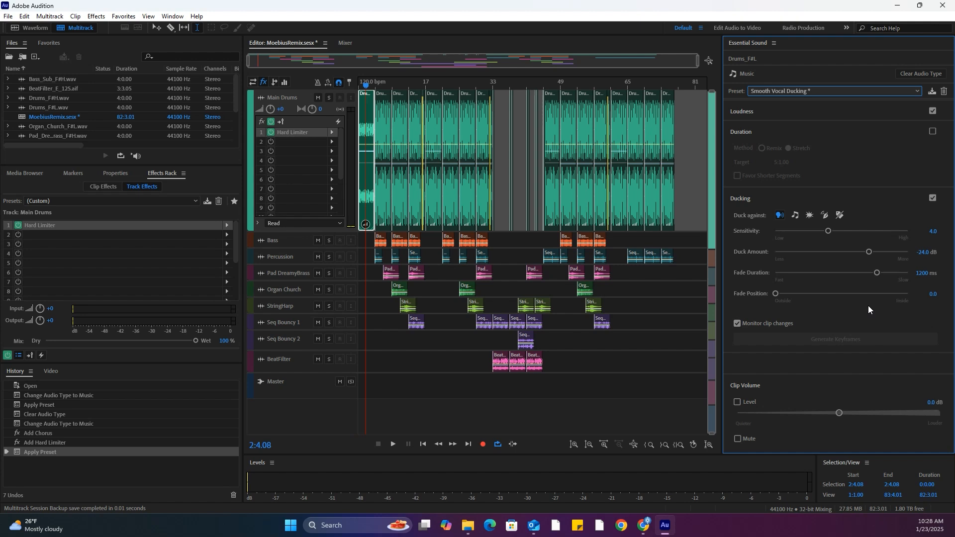
pyautogui.click(899, 293)
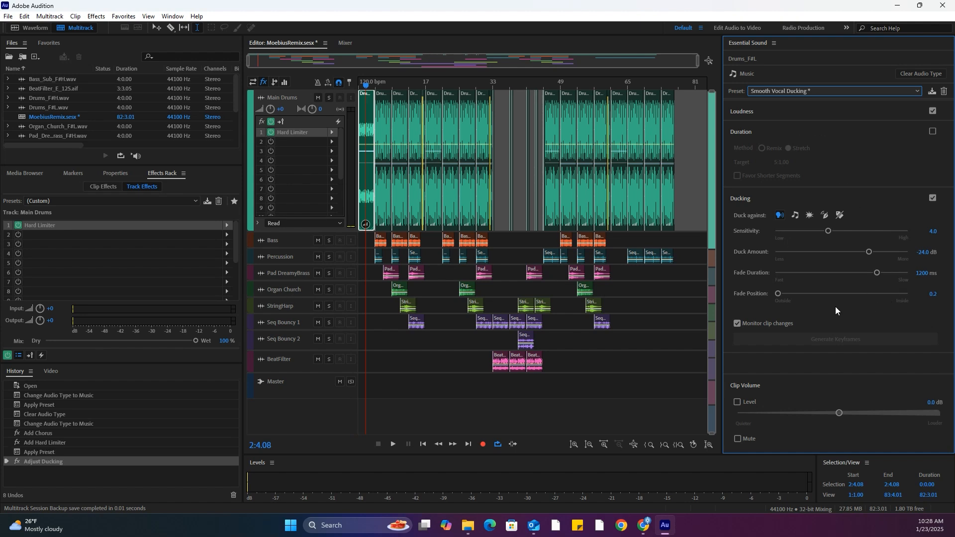
# Apply the Balanced Background Music preset to the first drum clip in Essential Sound.
pyautogui.click(777, 91)
pyautogui.click(780, 114)
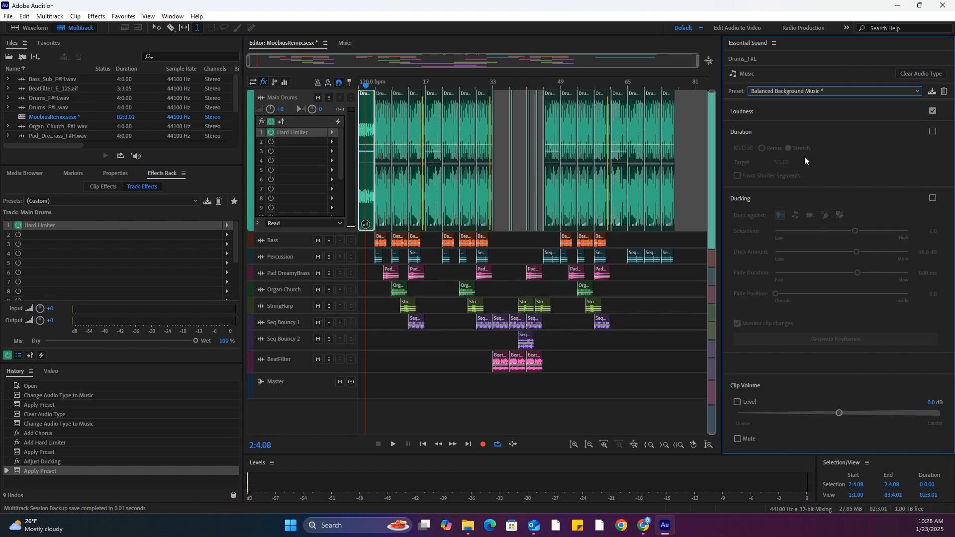
# Tag the first Bass clip as Dialogue using the Podcast Voice preset, with the Clarity EQ amount set to 4.3.
pyautogui.click(378, 243)
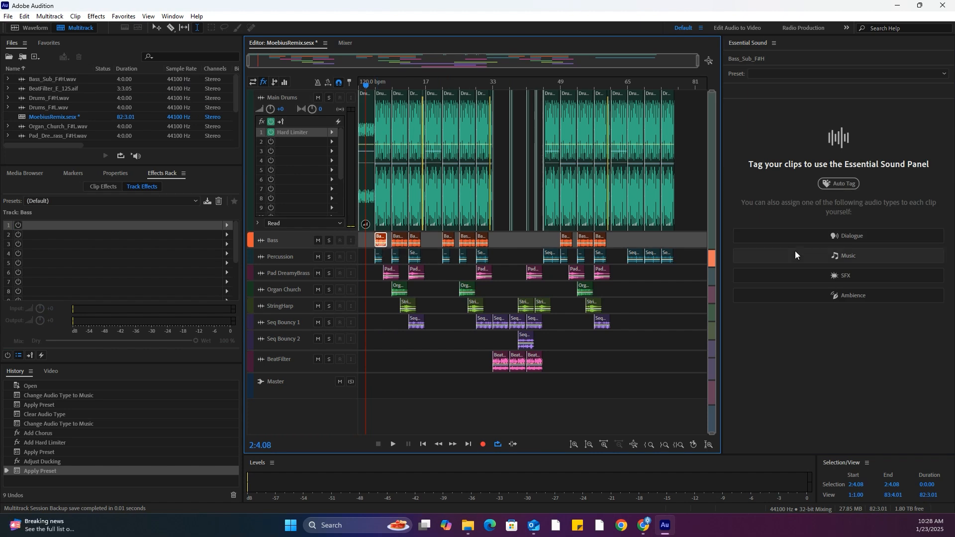
pyautogui.click(810, 234)
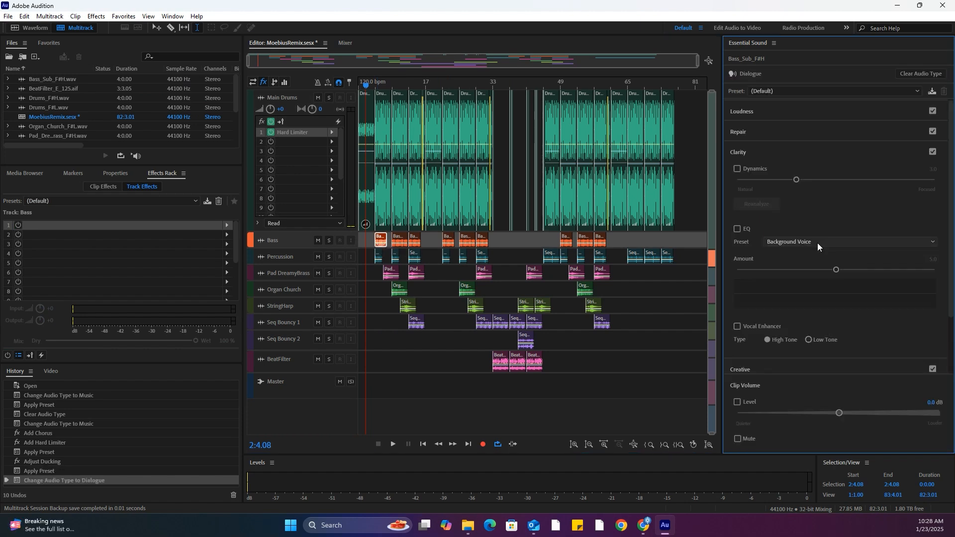
pyautogui.click(790, 93)
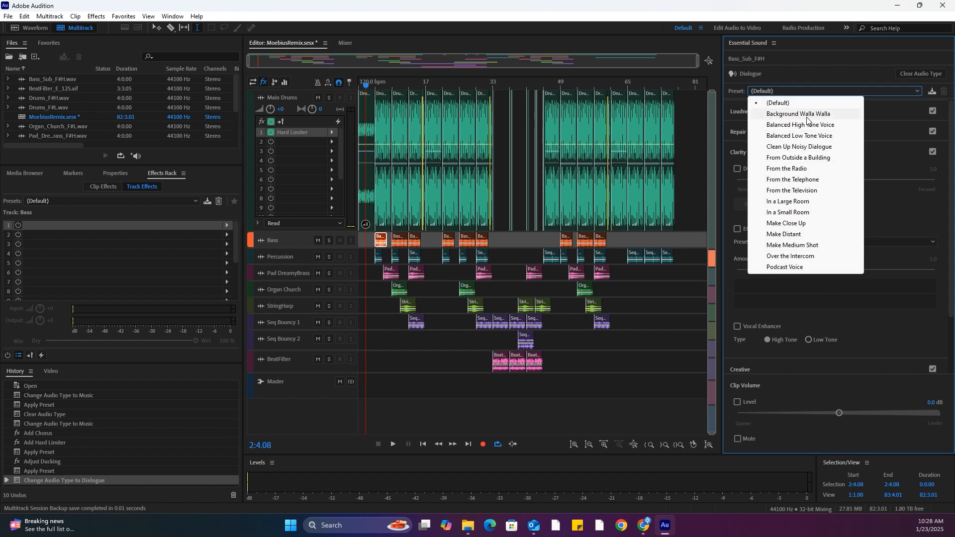
pyautogui.click(809, 265)
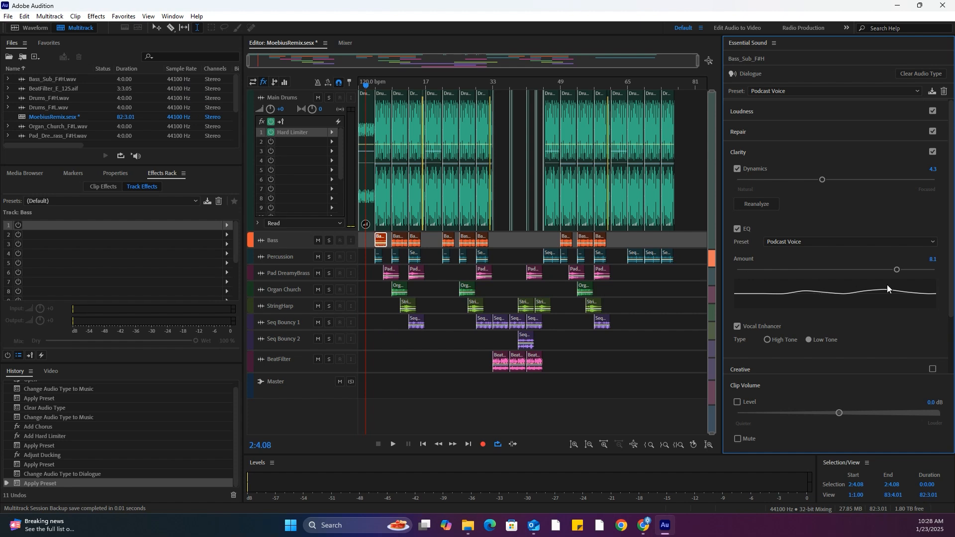
pyautogui.moveTo(897, 270); pyautogui.dragTo(820, 270)
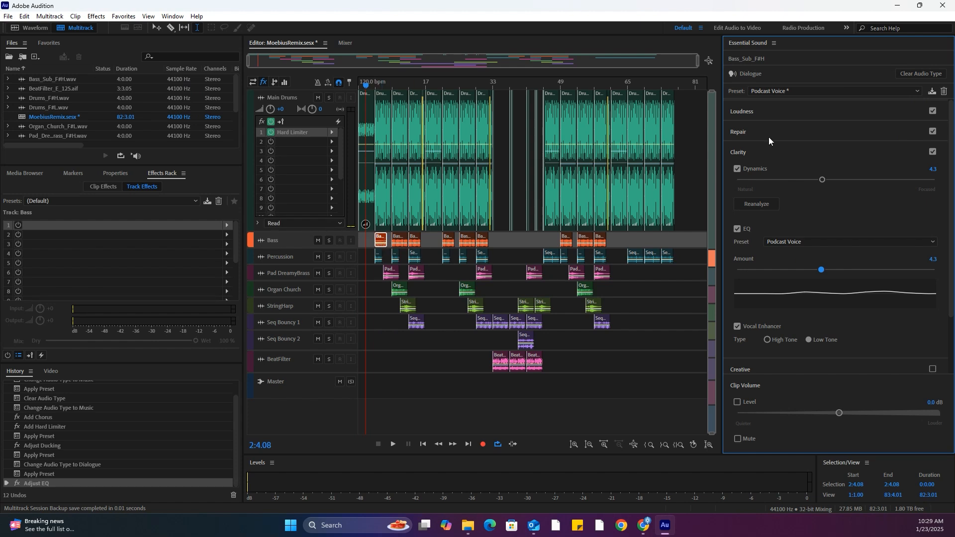
# Look through the dialogue presets, start saving the adjusted Podcast Voice settings as a preset, and cancel the save.
pyautogui.click(858, 91)
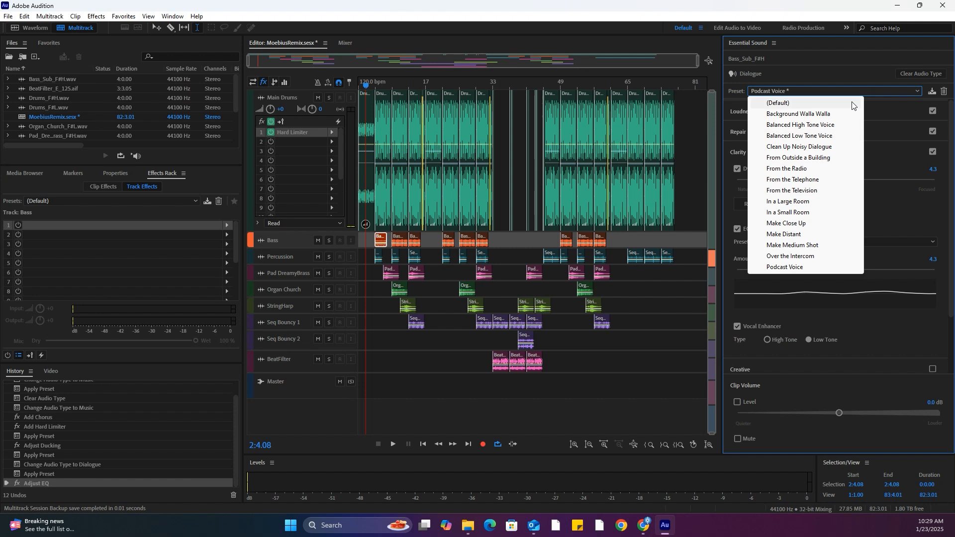
pyautogui.click(928, 91)
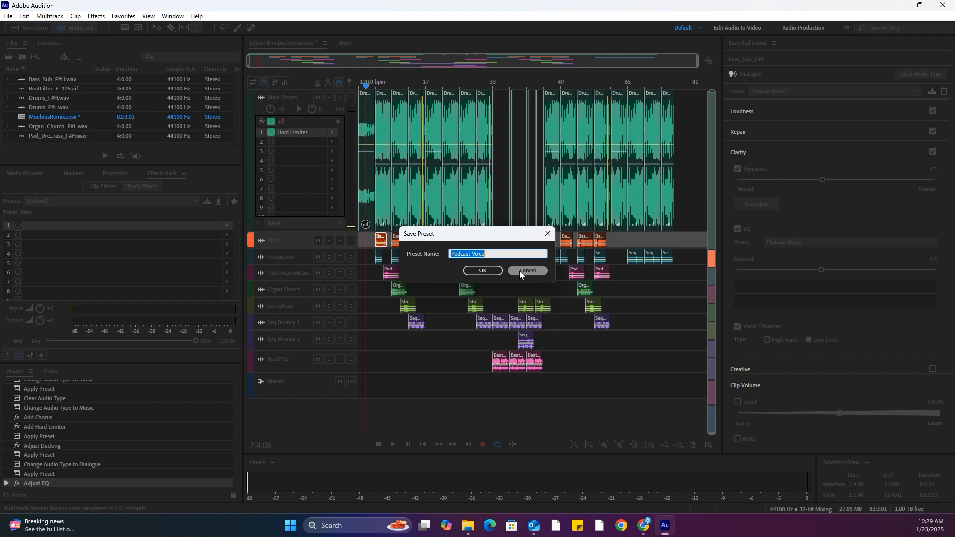
pyautogui.click(519, 271)
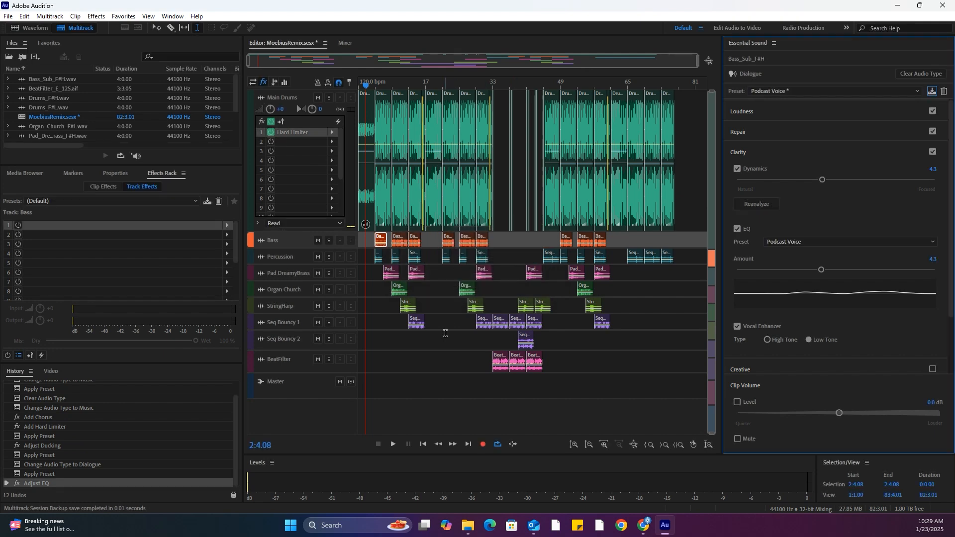